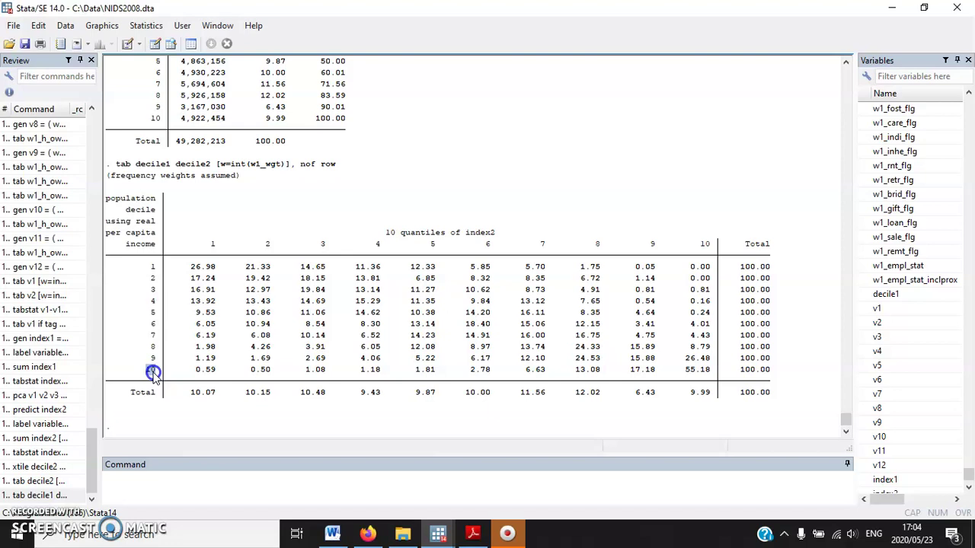
Step: Run a correlation between w1_rpercy and index2 and highlight the resulting coefficient
mouse_move(685, 370)
mouse_down()
mouse_move(710, 373)
mouse_move(701, 370)
mouse_up()
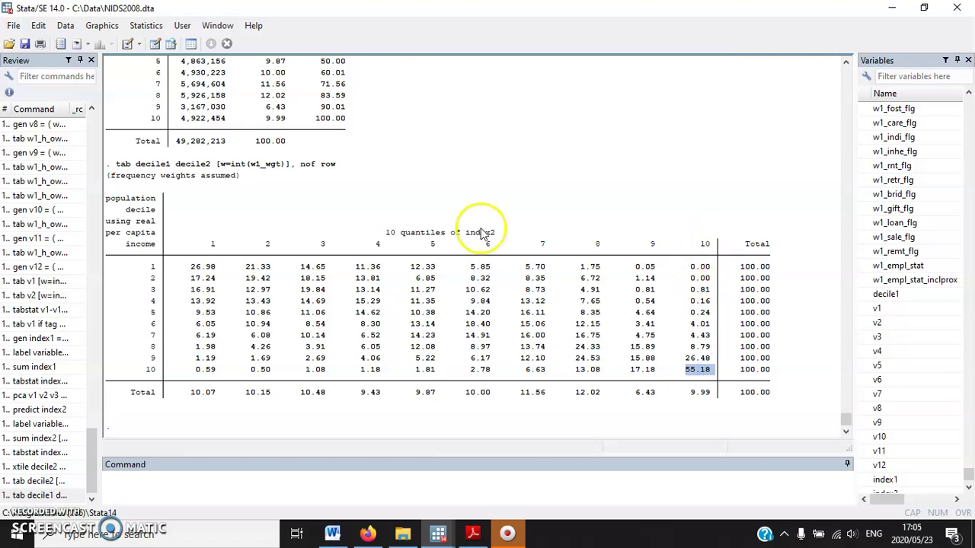
click(329, 478)
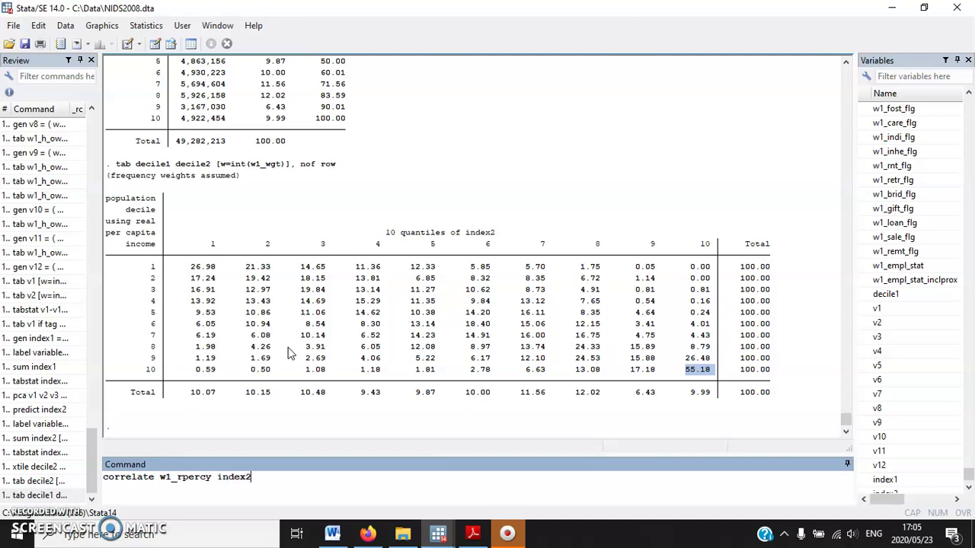
key(Return)
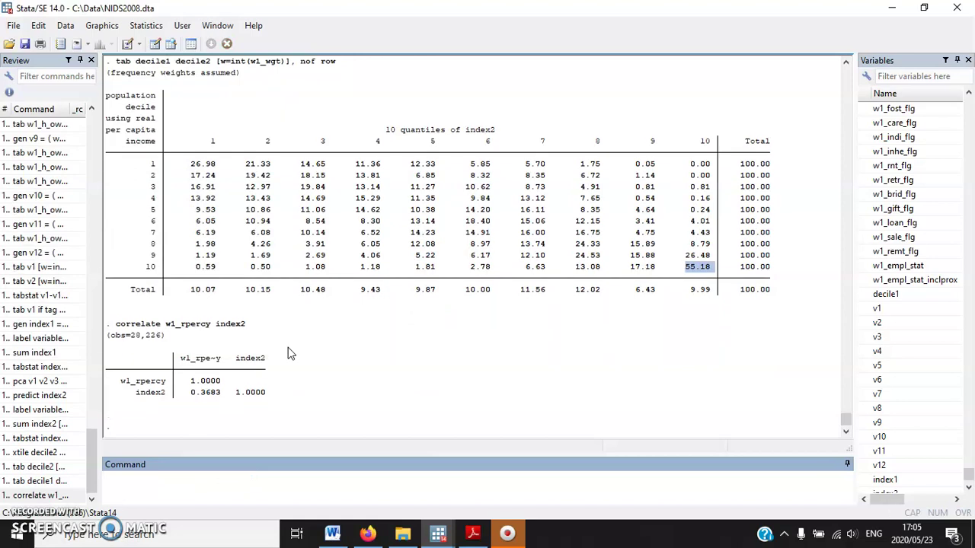
drag(220, 394, 196, 402)
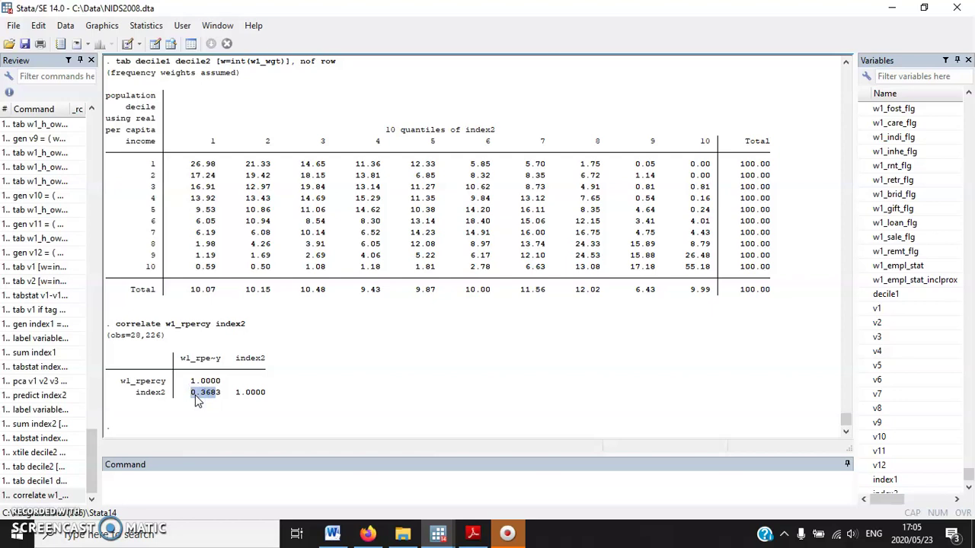
Step: Switch to the NIDS2008 Word document and read exercise 18 about keeping one observation per household
click(332, 533)
scroll(344, 333, down, 10)
click(552, 300)
drag(552, 301, 305, 282)
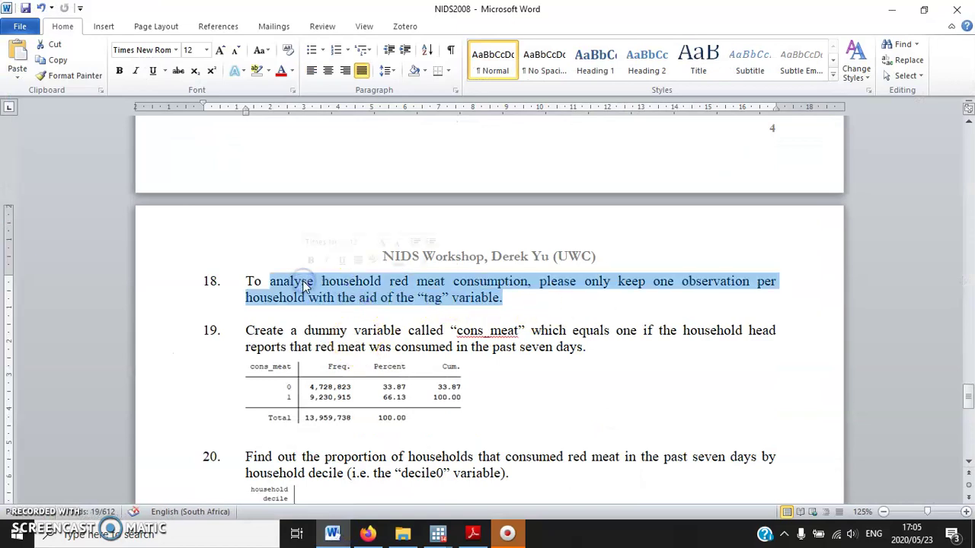
click(568, 300)
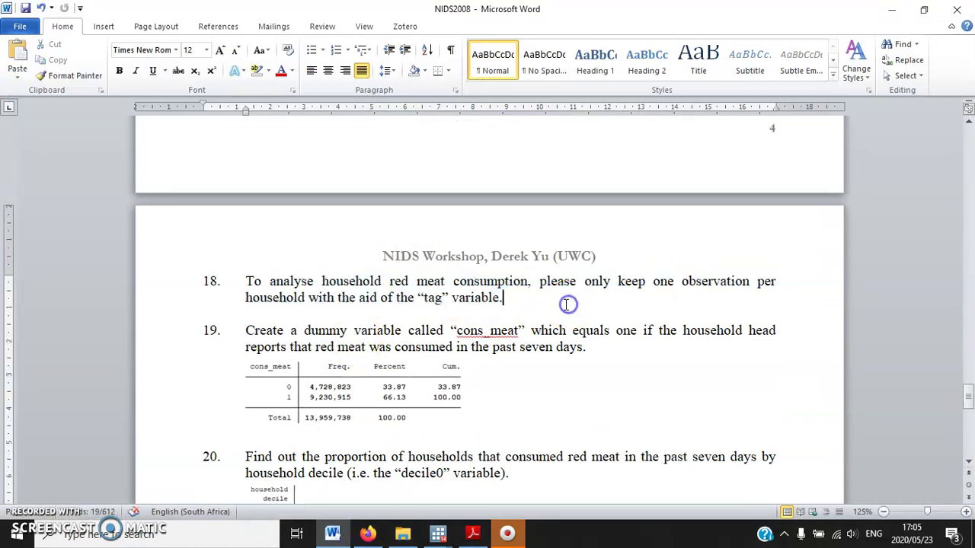
shift+click(541, 285)
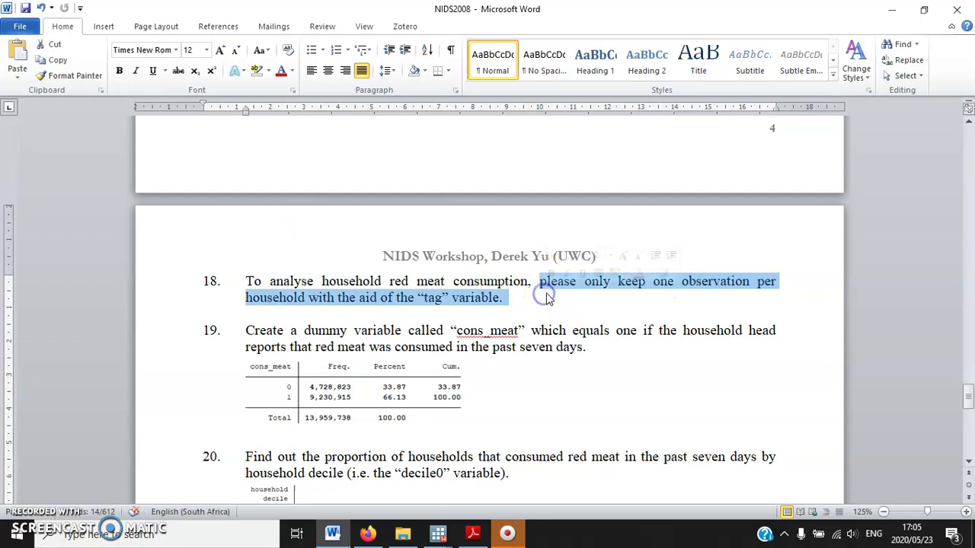
Step: Switch to Adobe Reader and examine the household questionnaire's cover title and the red meat item in Section E1 on food consumption
click(472, 533)
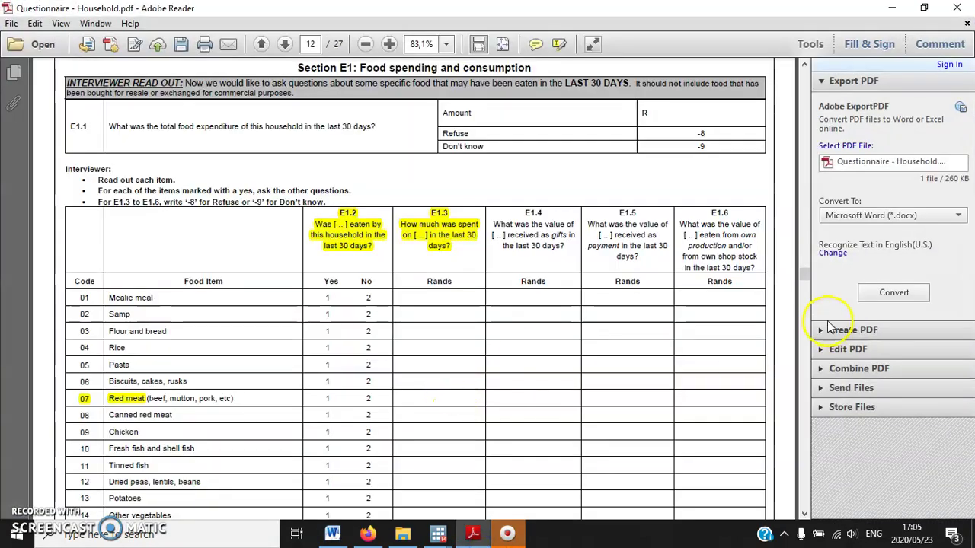
scroll(339, 406, down, 2)
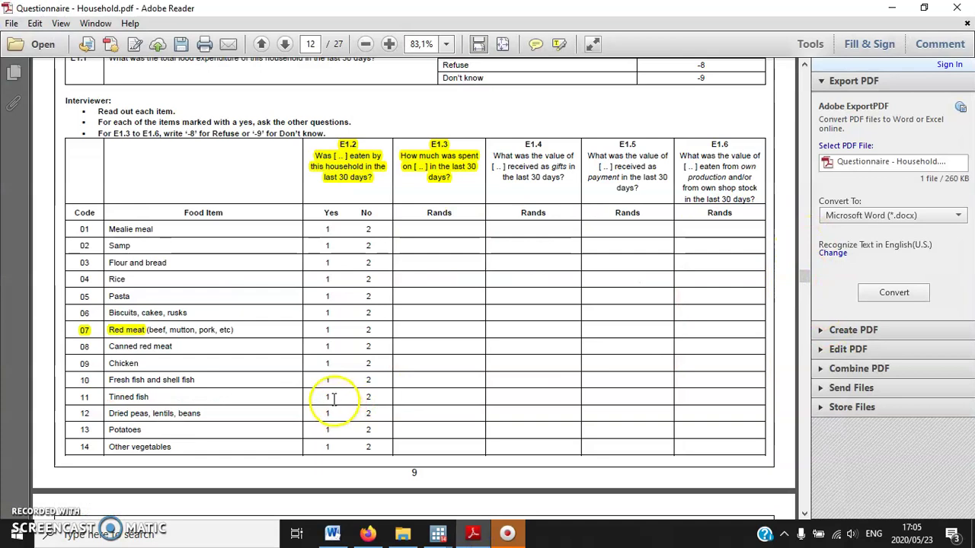
scroll(339, 406, up, 3)
drag(805, 272, 819, 59)
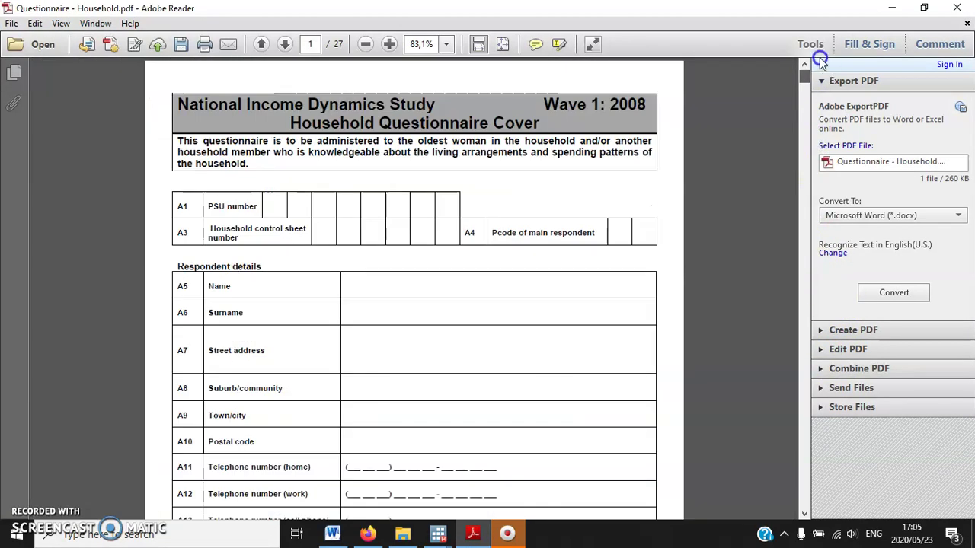
drag(291, 123, 537, 122)
drag(805, 72, 808, 274)
scroll(564, 316, up, 3)
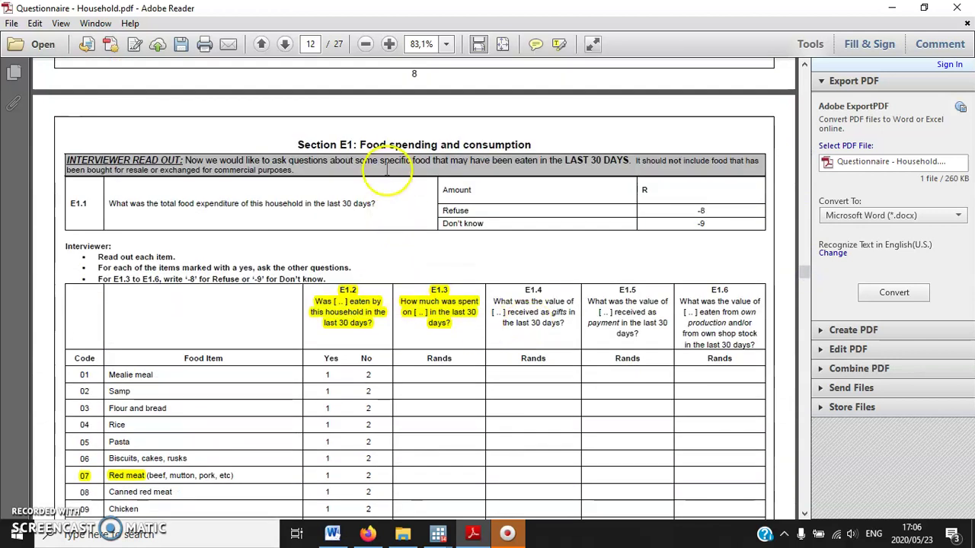
scroll(372, 326, down, 1)
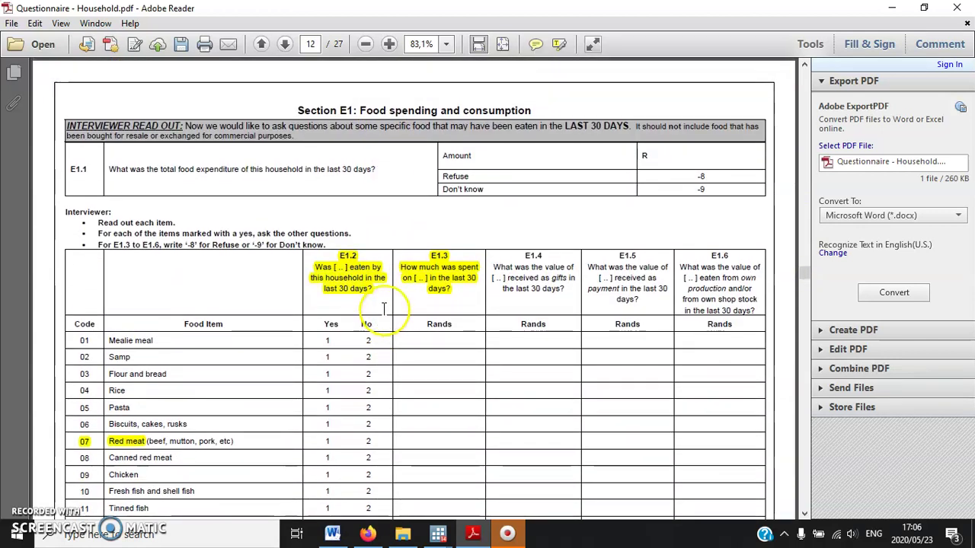
scroll(340, 114, down, 3)
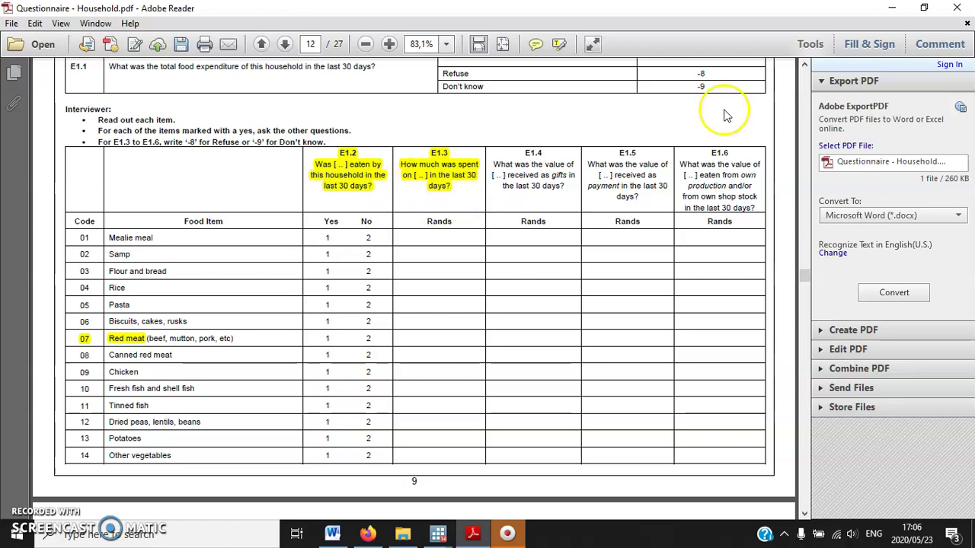
Step: Close the household questionnaire PDF and switch back to the main Stata window
click(969, 26)
click(570, 294)
mouse_move(439, 537)
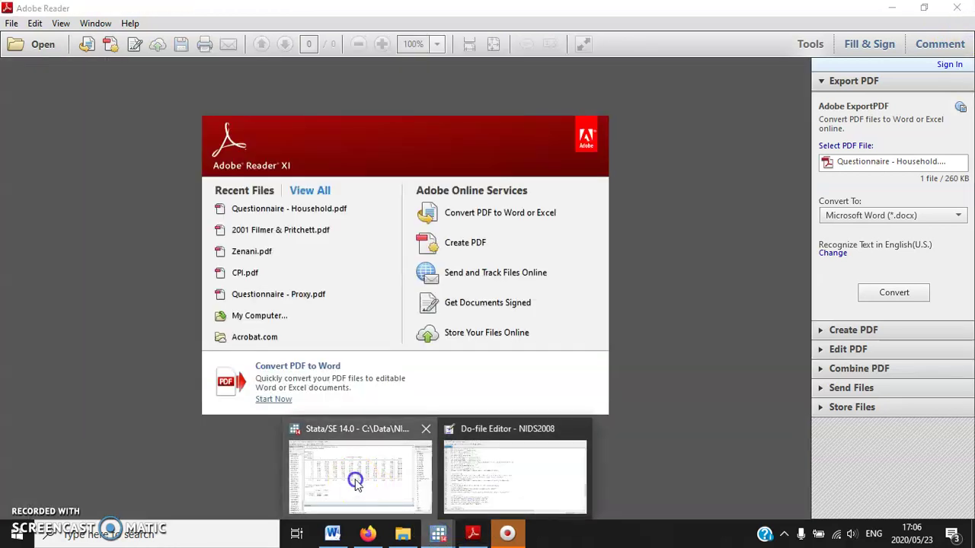
click(350, 481)
Step: Recheck exercise 18 in Word, and in Stata keep only the observations where tag equals 1
mouse_move(333, 533)
click(335, 473)
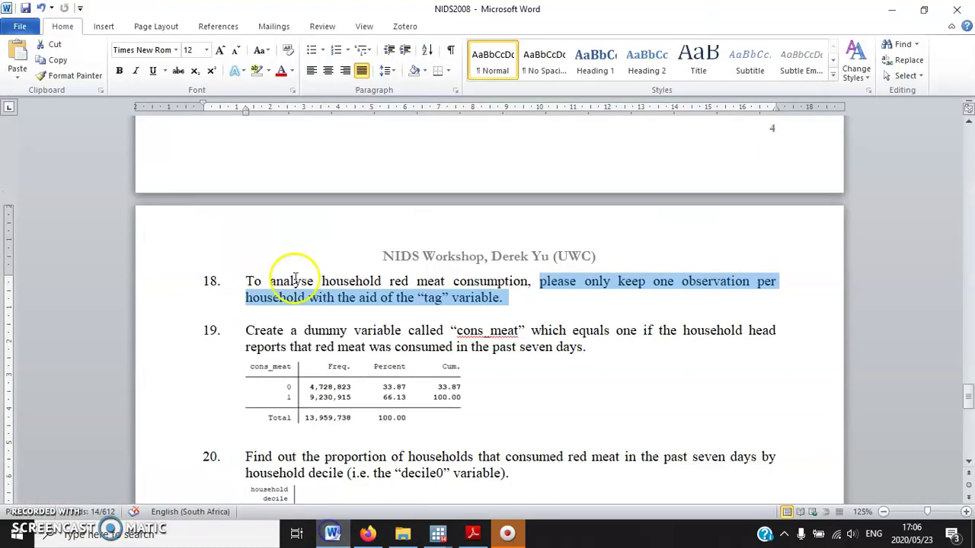
click(516, 309)
double_click(217, 282)
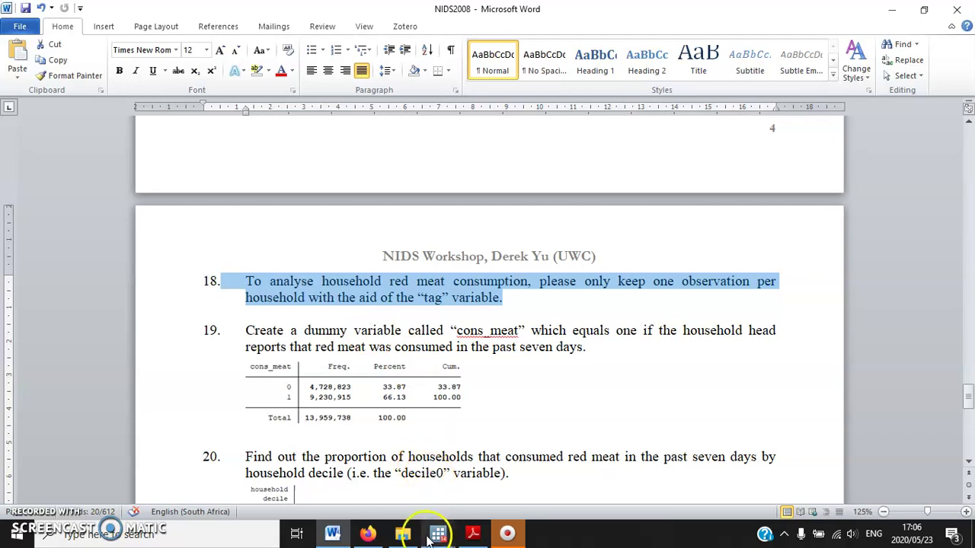
mouse_move(441, 537)
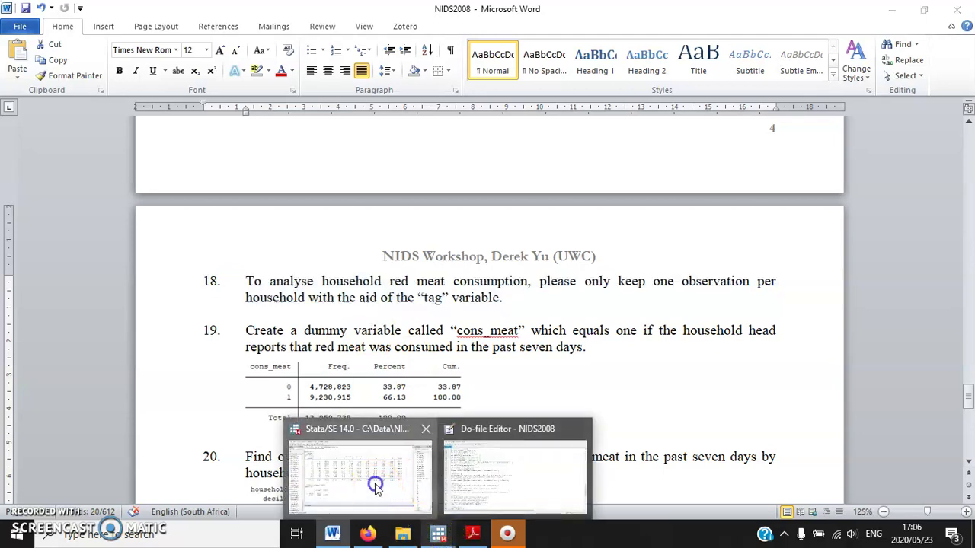
click(370, 483)
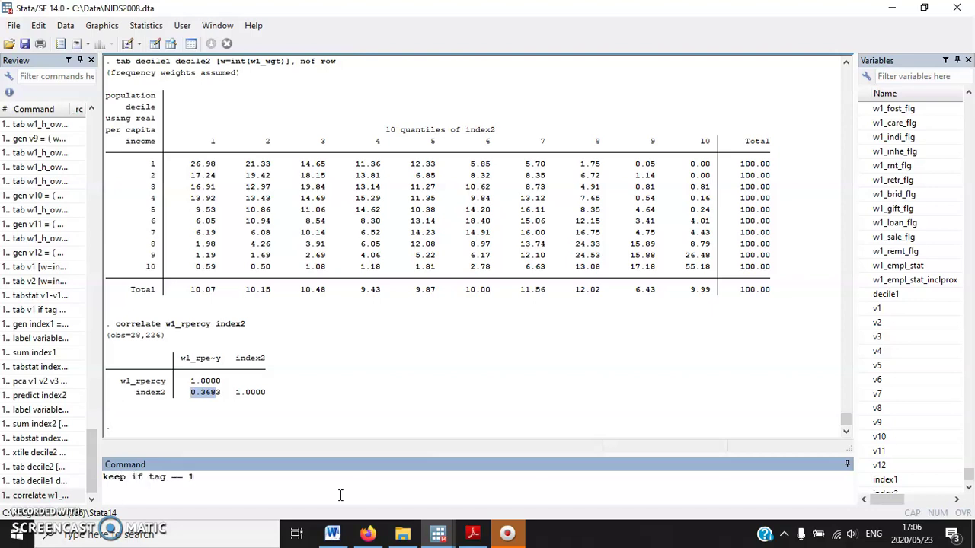
key(Return)
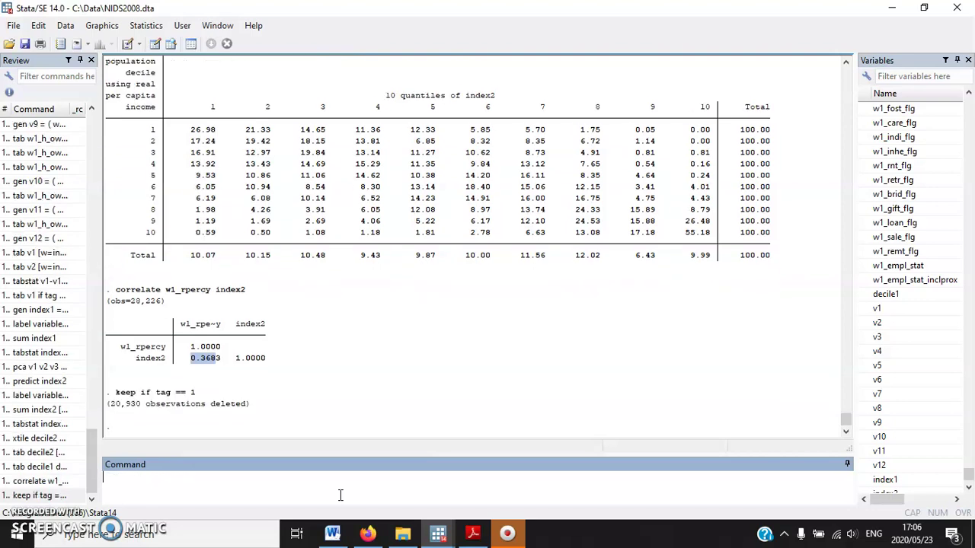
Step: Summarize all variables to check the number of remaining observations, breaking off the output early
click(366, 480)
text(sum)
key(Return)
drag(185, 141, 459, 275)
key(q)
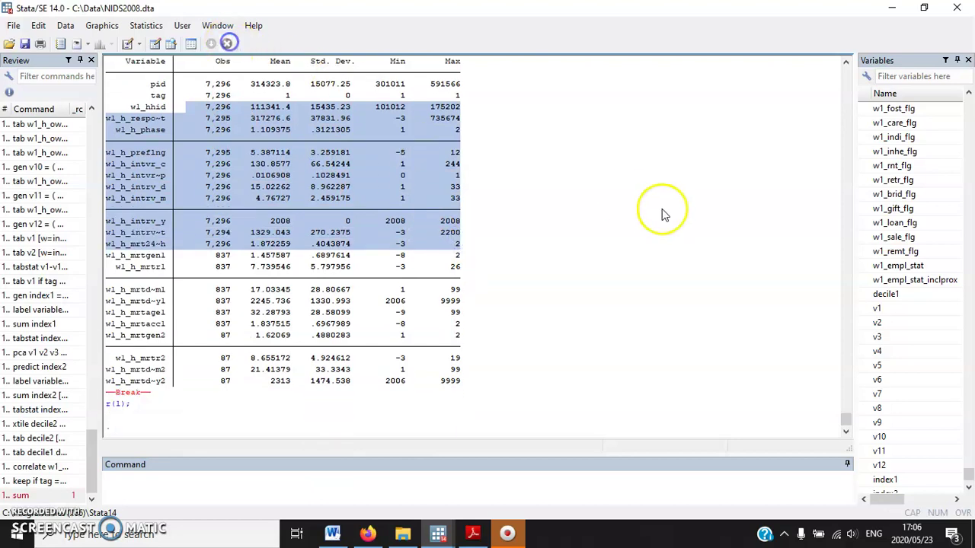
Step: Widen the variable list so its labels are readable, and read exercise 19 on the cons_meat dummy in Word
drag(855, 196, 718, 196)
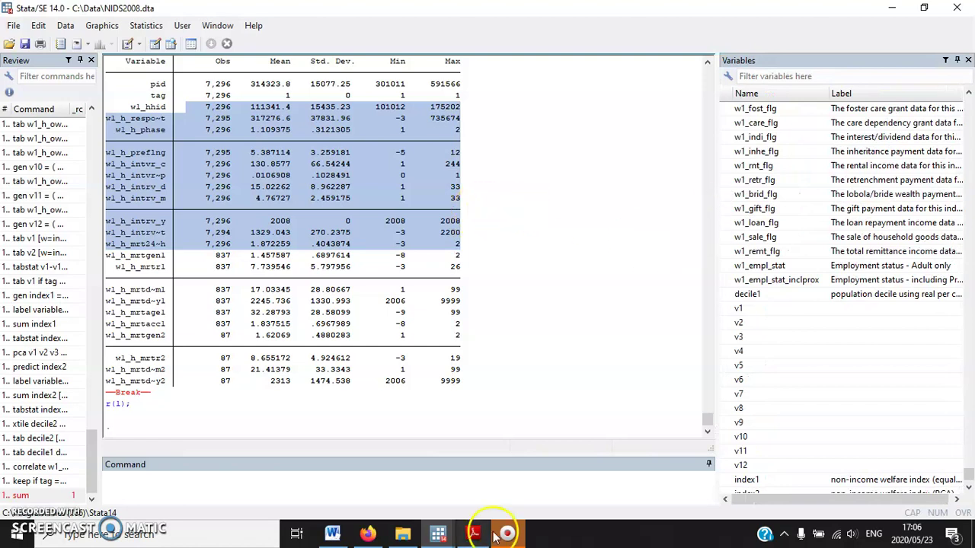
click(332, 533)
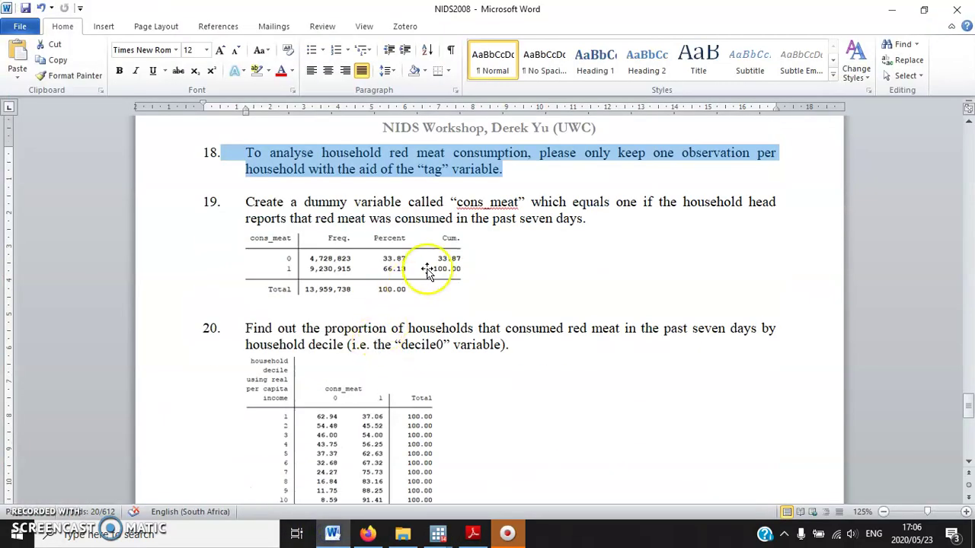
double_click(507, 199)
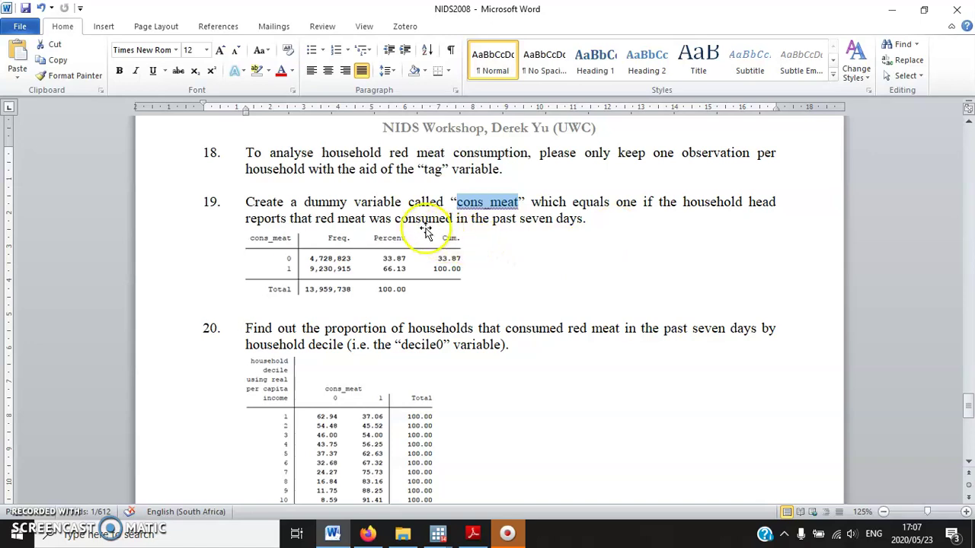
drag(519, 218, 552, 220)
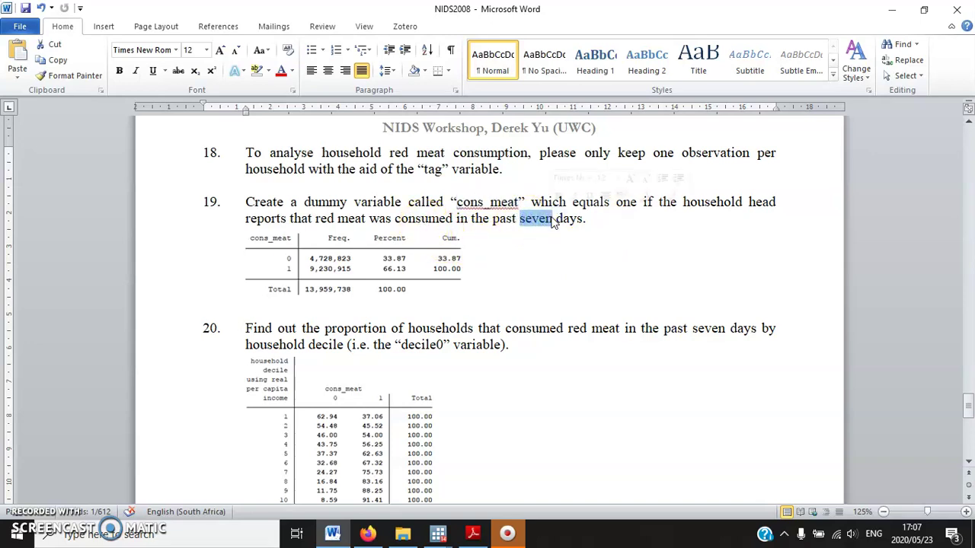
Step: Return to Stata, find the variable for red meat consumed in the last 30 days, and tabulate w1_h_fdrm
click(438, 533)
click(386, 490)
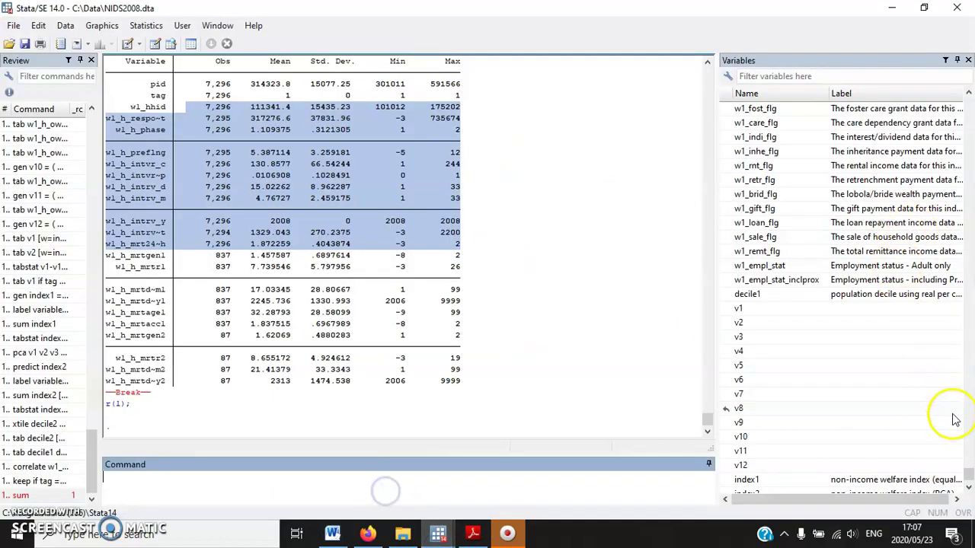
drag(969, 474, 969, 143)
scroll(833, 228, down, 8)
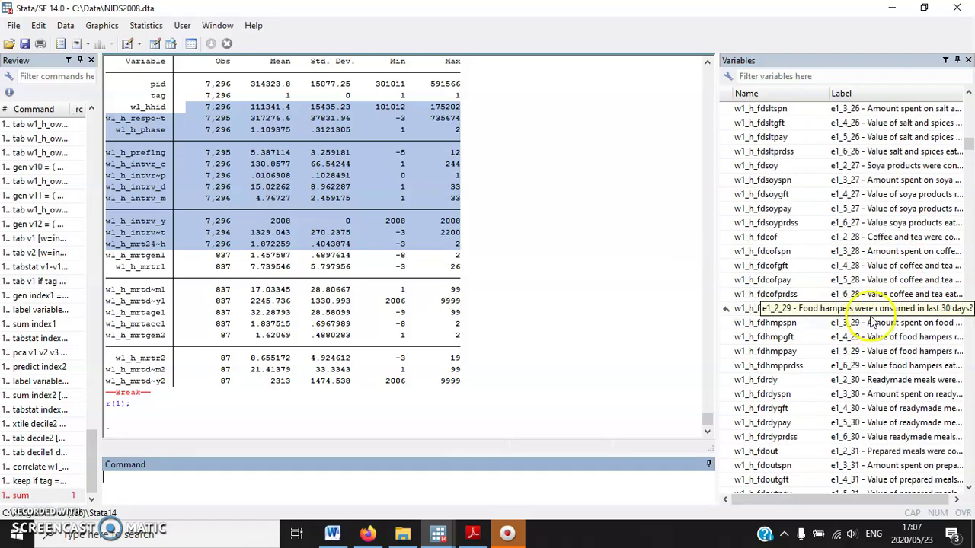
scroll(876, 323, down, 4)
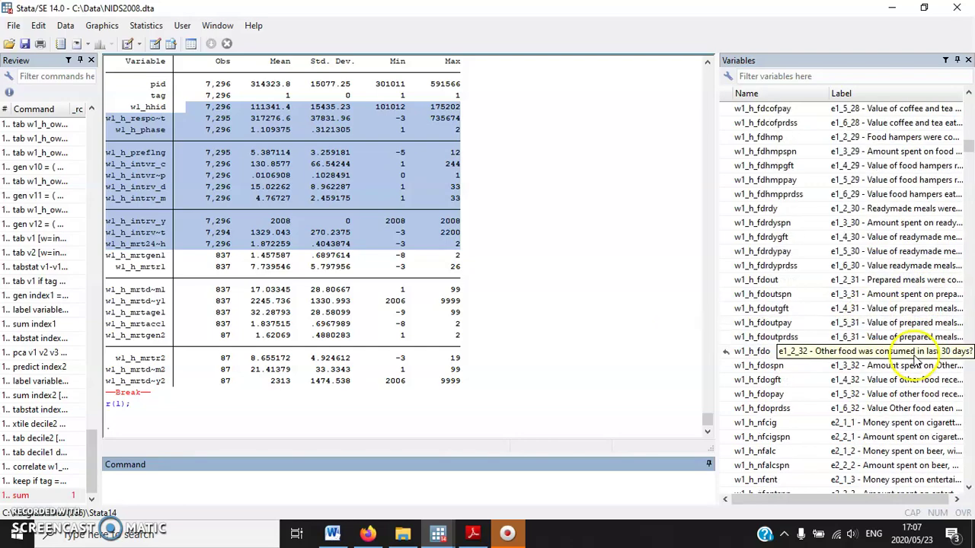
scroll(914, 354, up, 20)
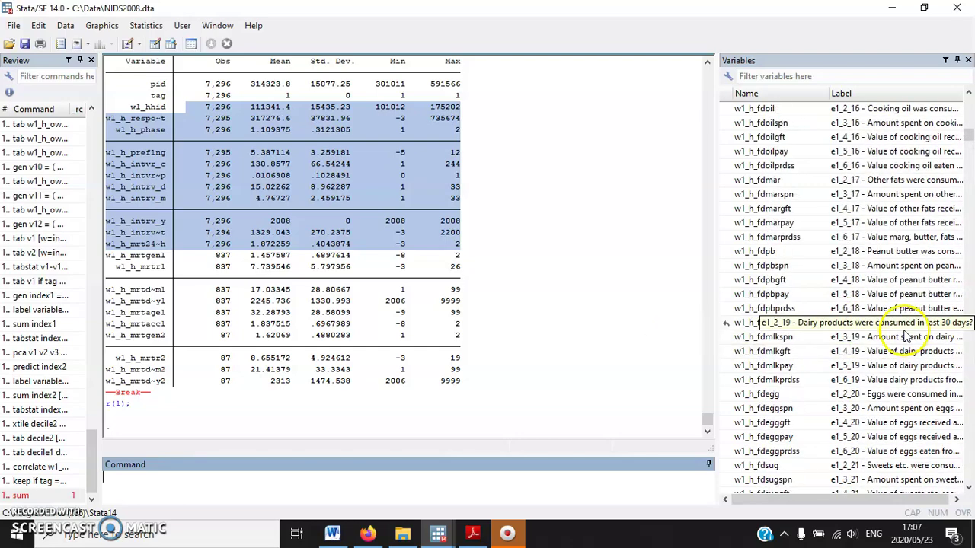
scroll(906, 335, up, 15)
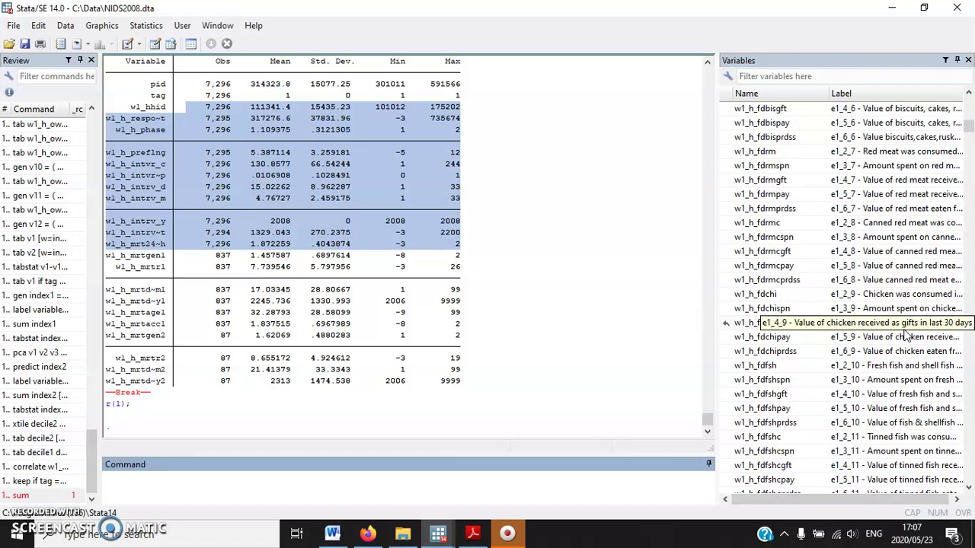
scroll(906, 333, up, 8)
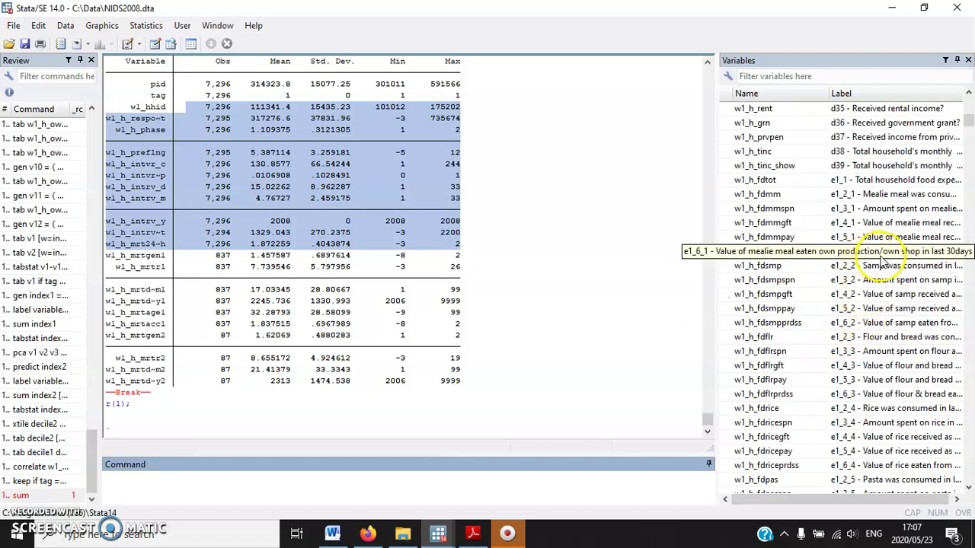
scroll(882, 259, down, 6)
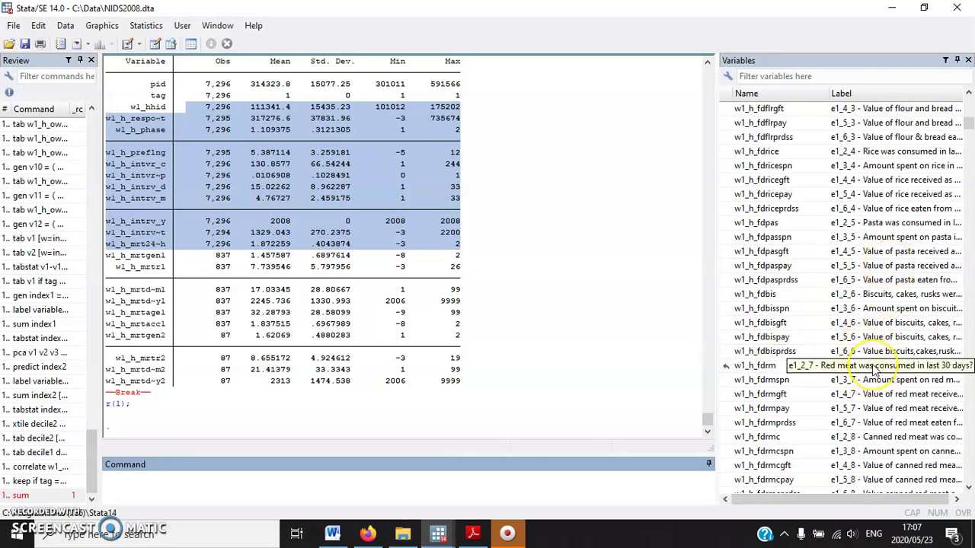
double_click(874, 369)
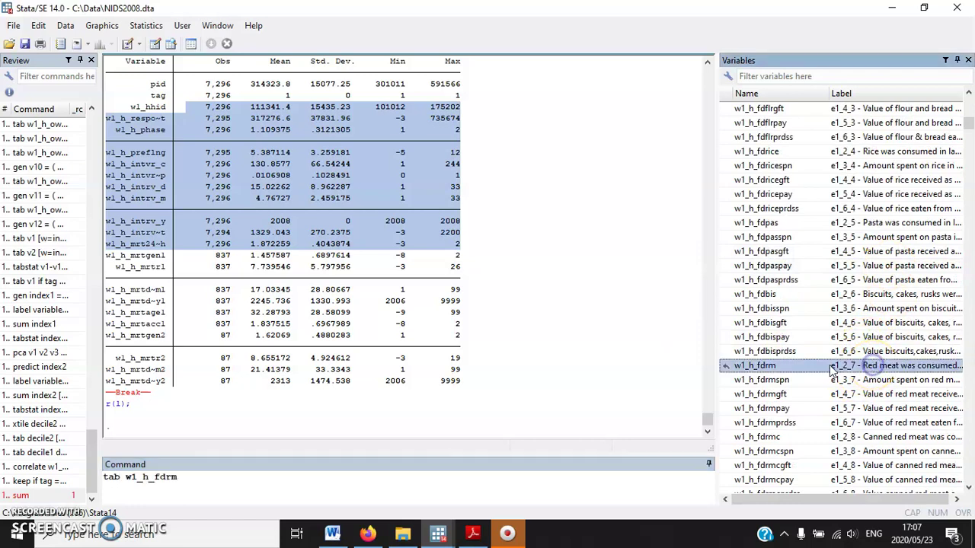
key(Return)
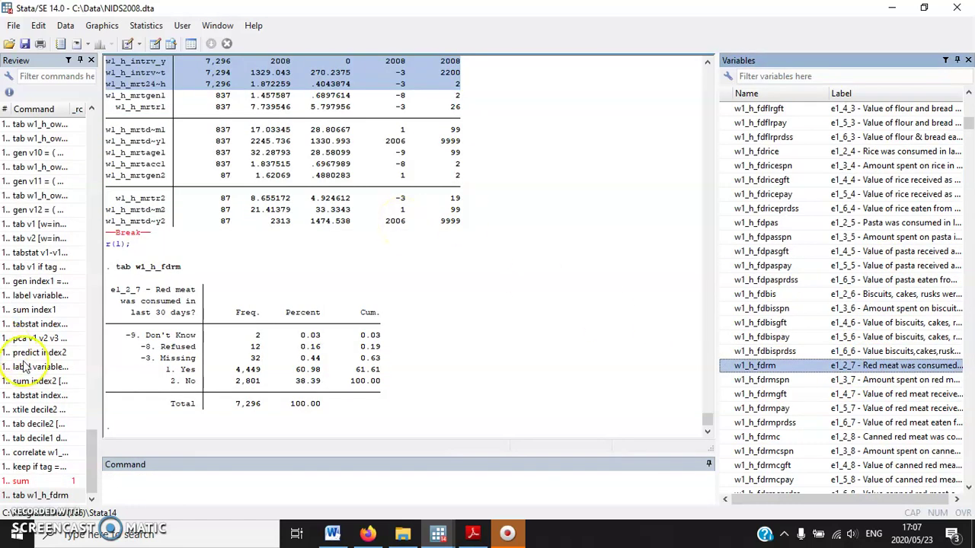
drag(233, 369, 271, 371)
Step: Generate the dummy variable cons_meat as (w1_h_fdrm == 1)
click(249, 493)
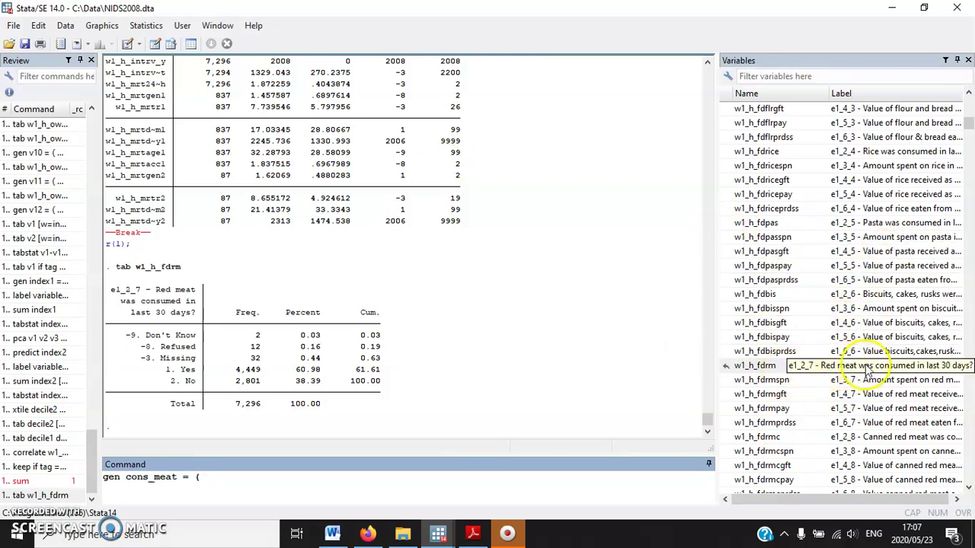
double_click(787, 369)
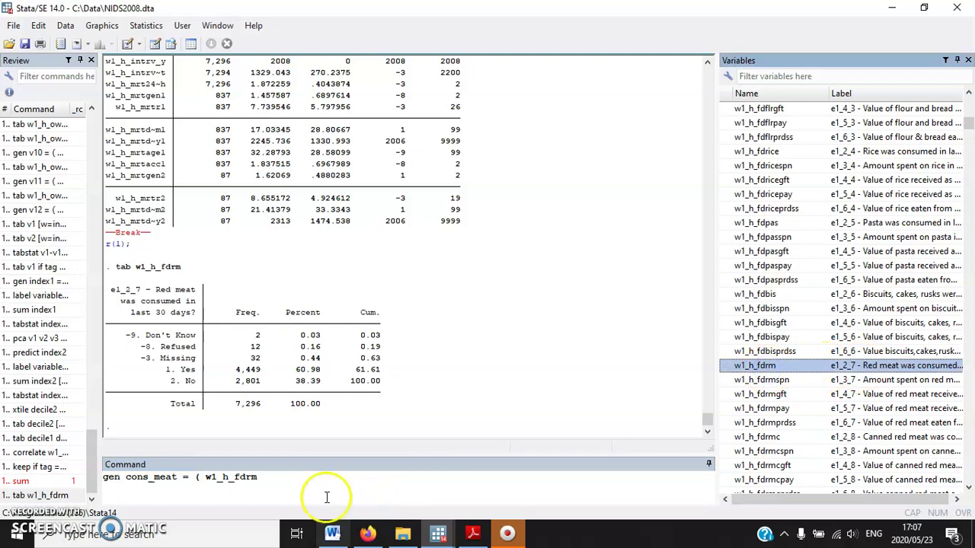
text(== 1)
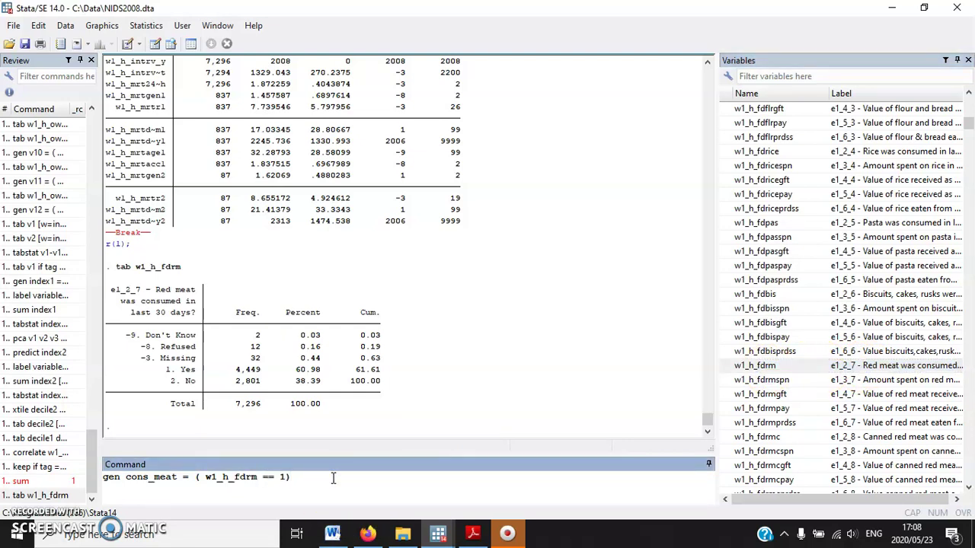
key(Return)
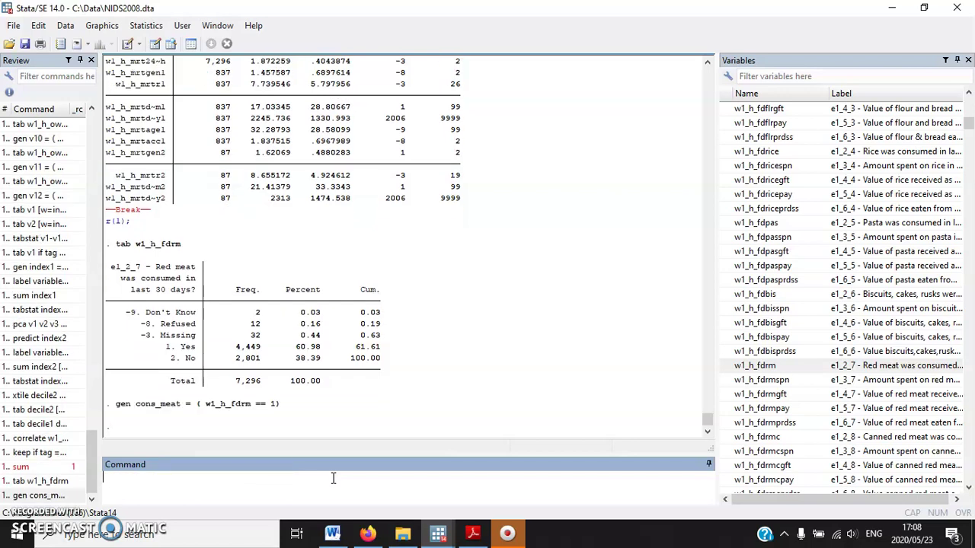
Step: Tabulate cons_meat without weights
text(tab cons_meat)
key(Return)
click(219, 385)
Step: Tabulate cons_meat with the weight int(w1_wgt) and examine the frequency and percentage of households that consumed red meat
text(tab cons_meat)
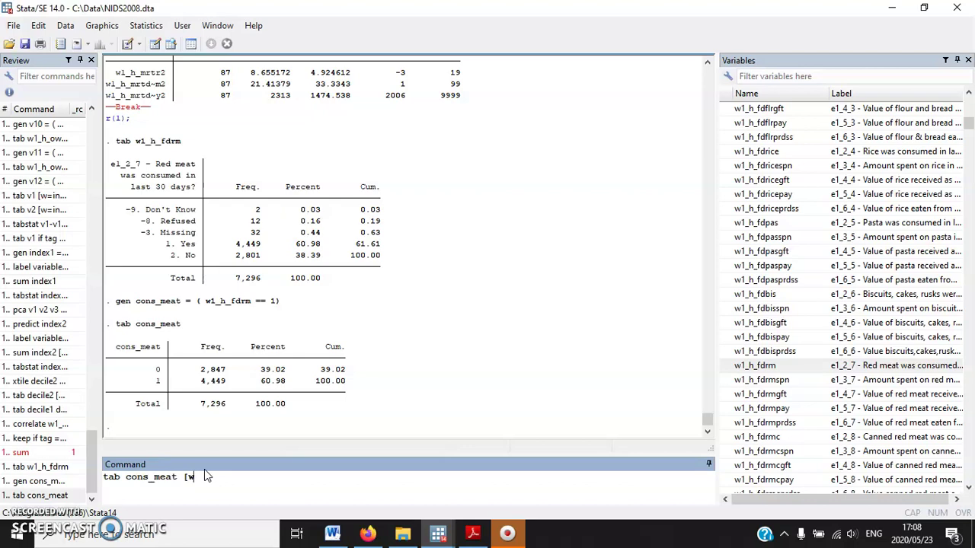
text(w1_wgt)])
key(Return)
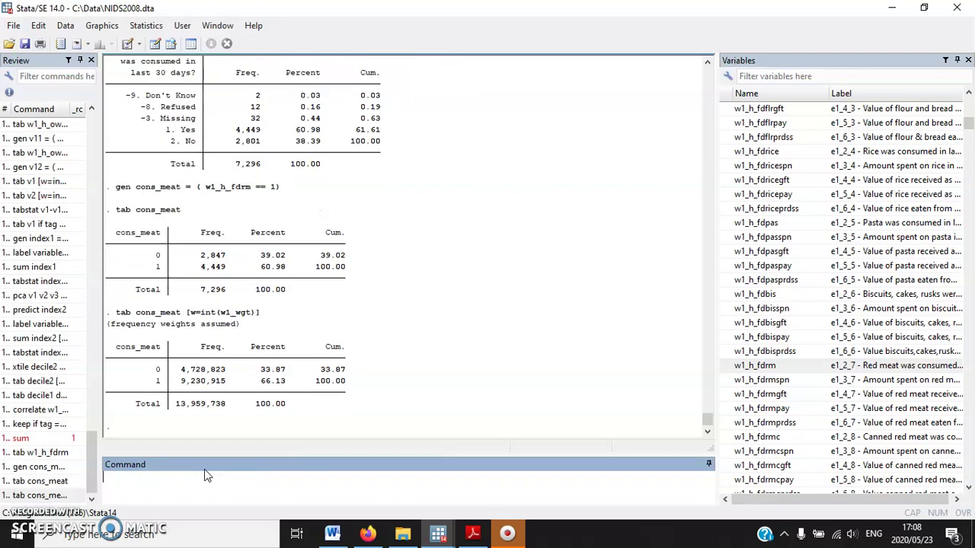
drag(183, 383, 365, 384)
click(297, 407)
click(284, 385)
drag(283, 381, 263, 382)
click(218, 380)
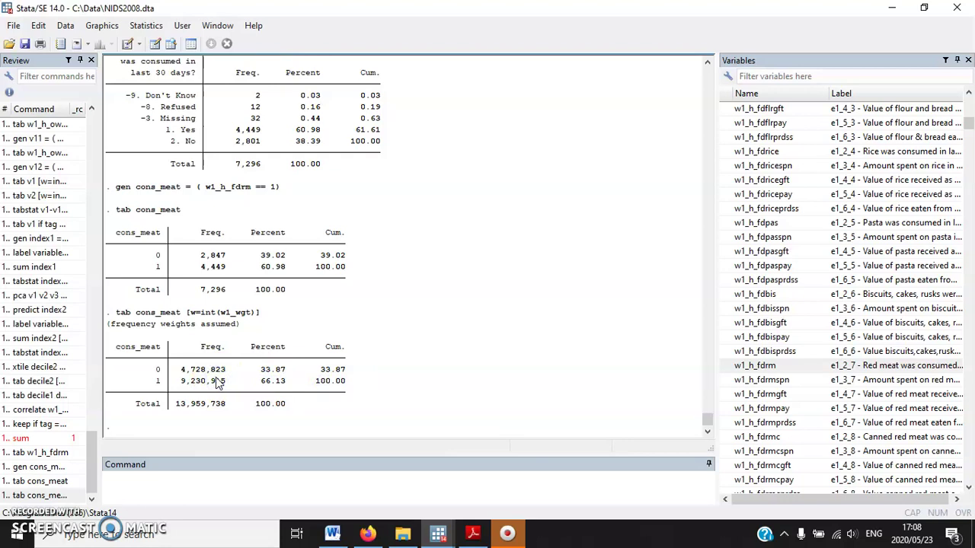
Step: Switch to Word, read exercise 20 on red meat consumption by household decile, and highlight the word decile0 in yellow
click(333, 535)
scroll(414, 327, down, 3)
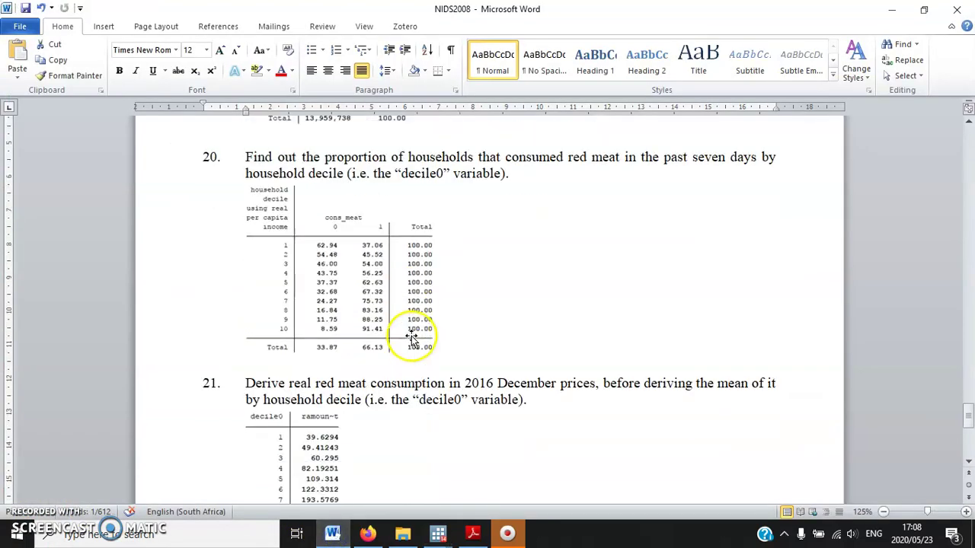
double_click(423, 174)
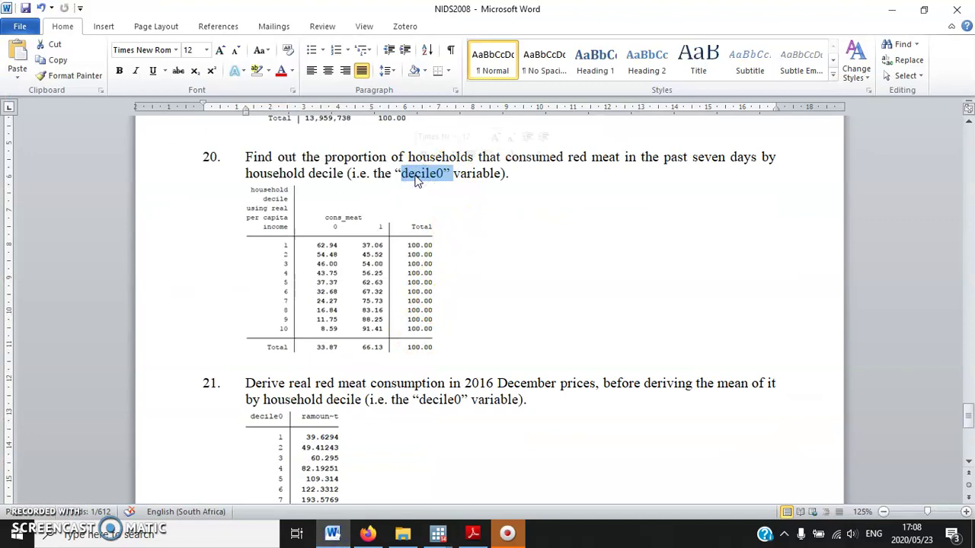
click(414, 174)
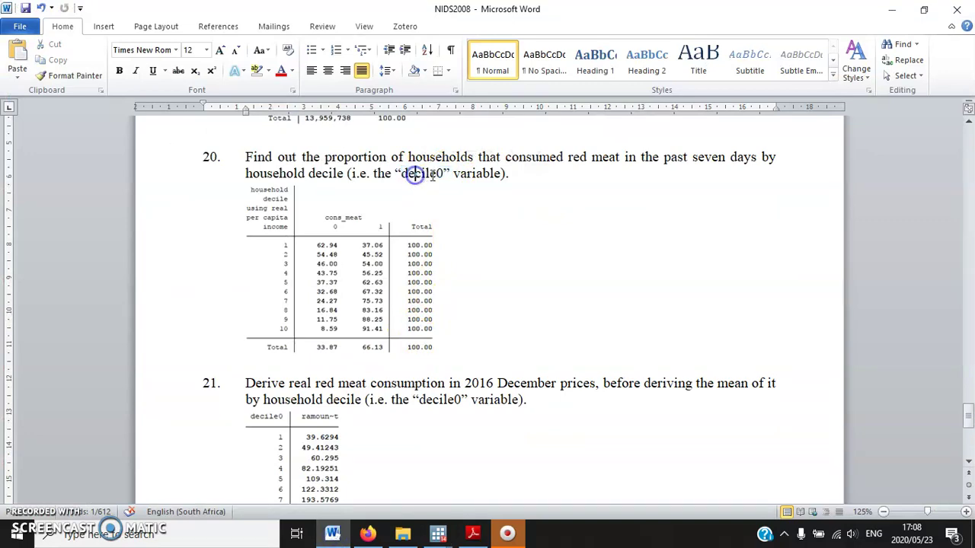
drag(447, 177, 472, 157)
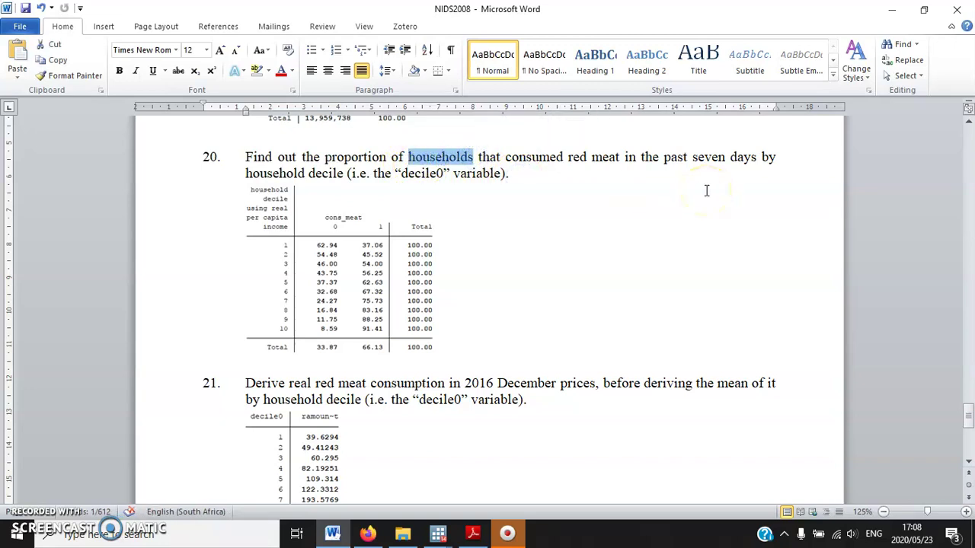
drag(401, 174, 445, 172)
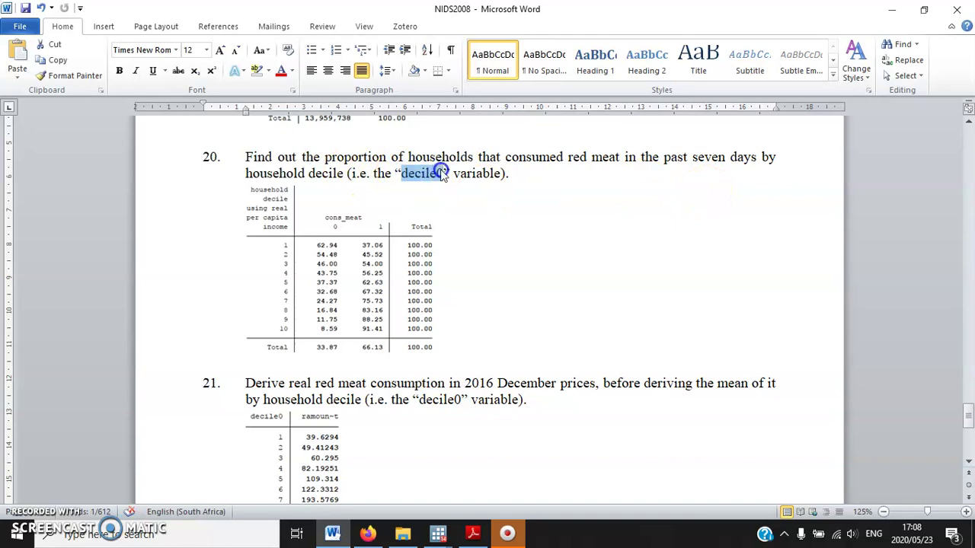
click(265, 74)
click(259, 87)
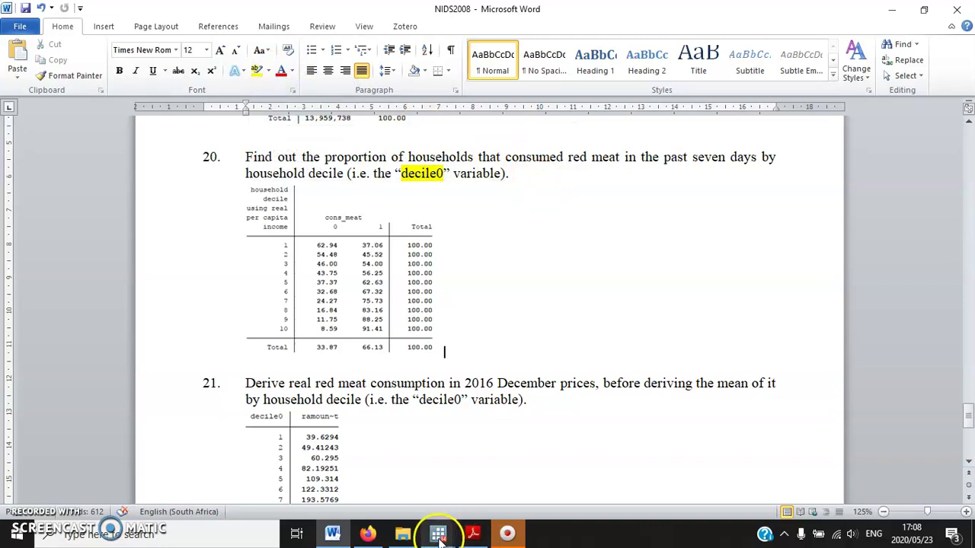
Step: In Stata, cross-tabulate decile0 and cons_meat with weight int(w1_wgt), showing only row percentages, and compare deciles 10 and 1
mouse_move(439, 534)
click(379, 501)
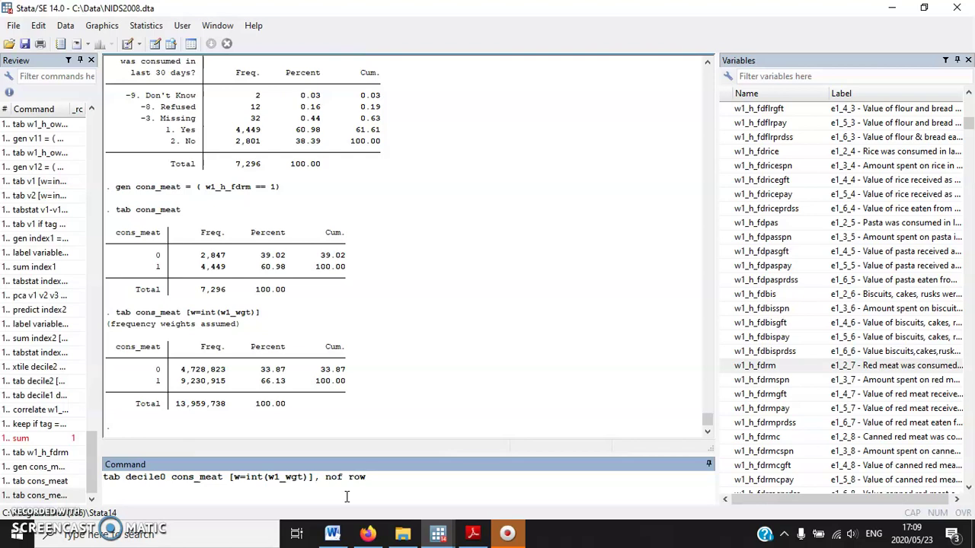
key(Return)
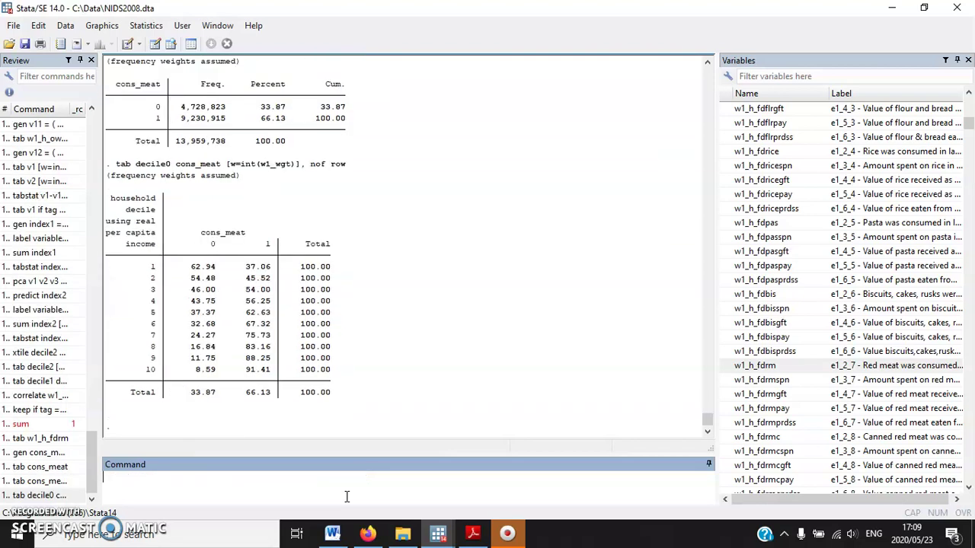
drag(149, 374, 251, 376)
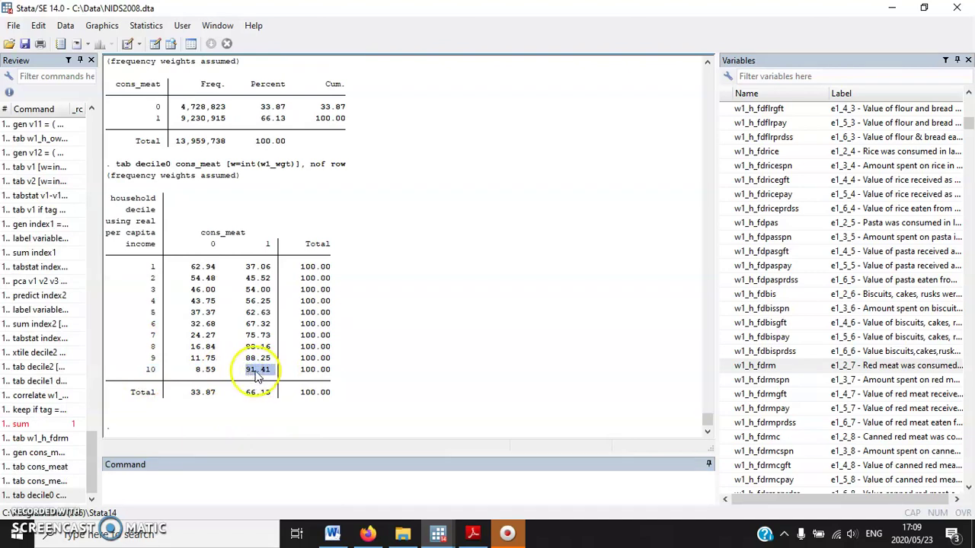
drag(152, 266, 343, 268)
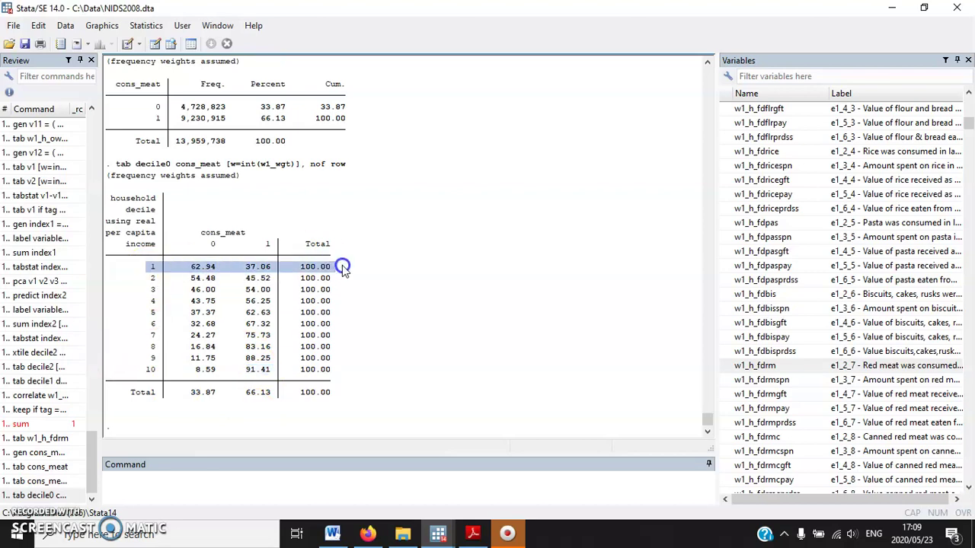
drag(245, 267, 272, 268)
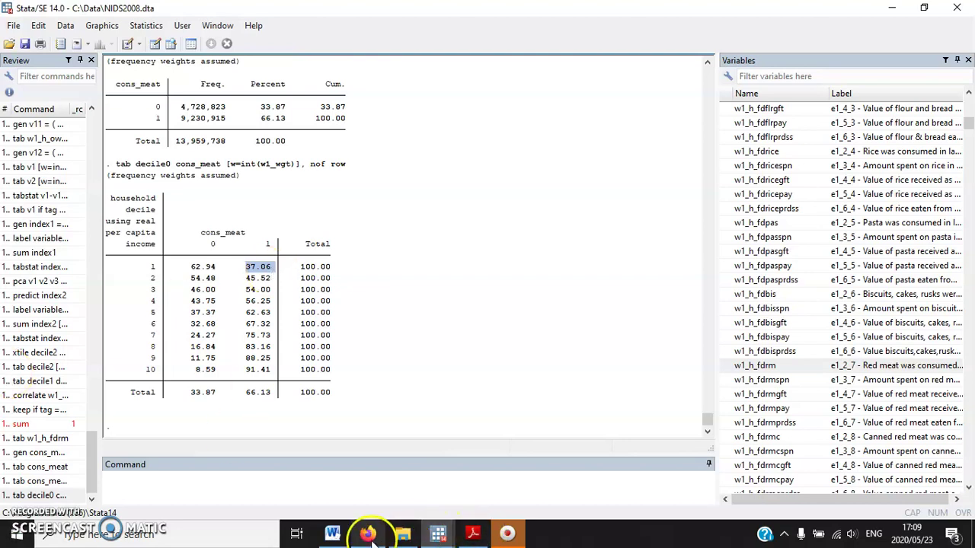
Step: Read exercise 21 on real red meat consumption in Word, close the NIDS2008 document, and return to the main Stata window
click(332, 533)
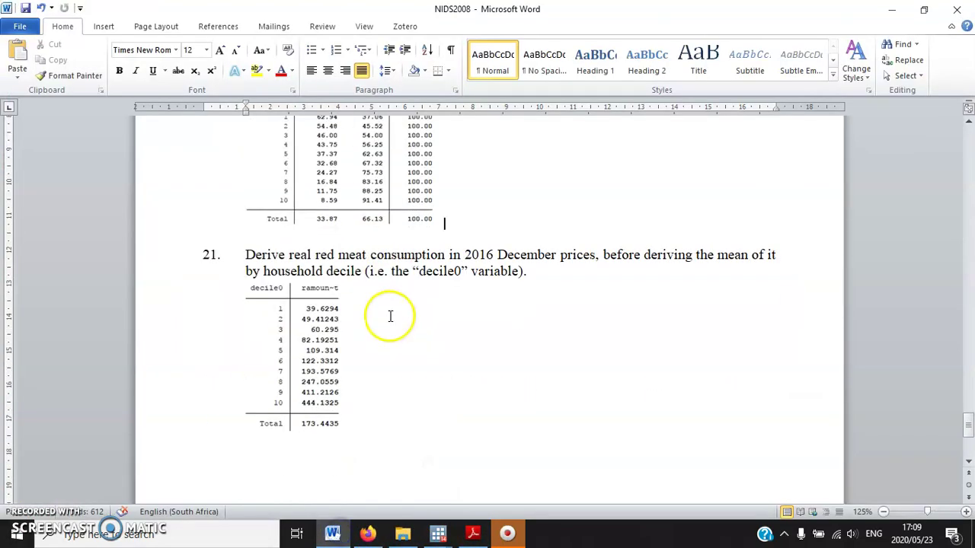
scroll(390, 317, down, 2)
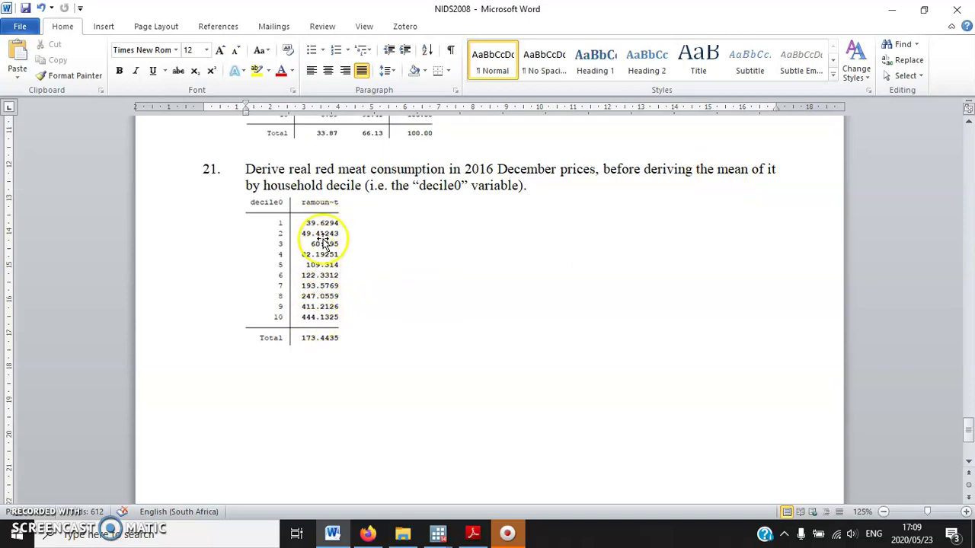
click(450, 295)
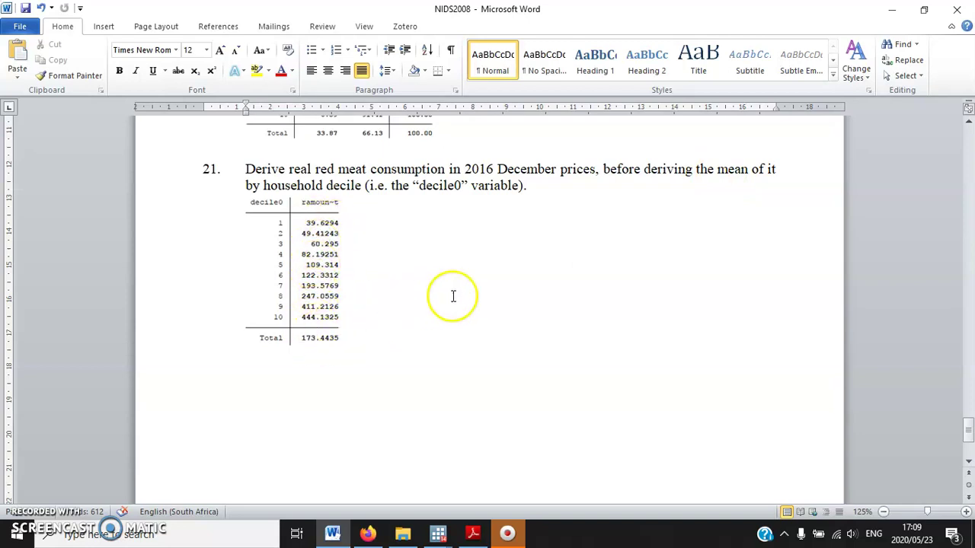
click(956, 9)
click(492, 295)
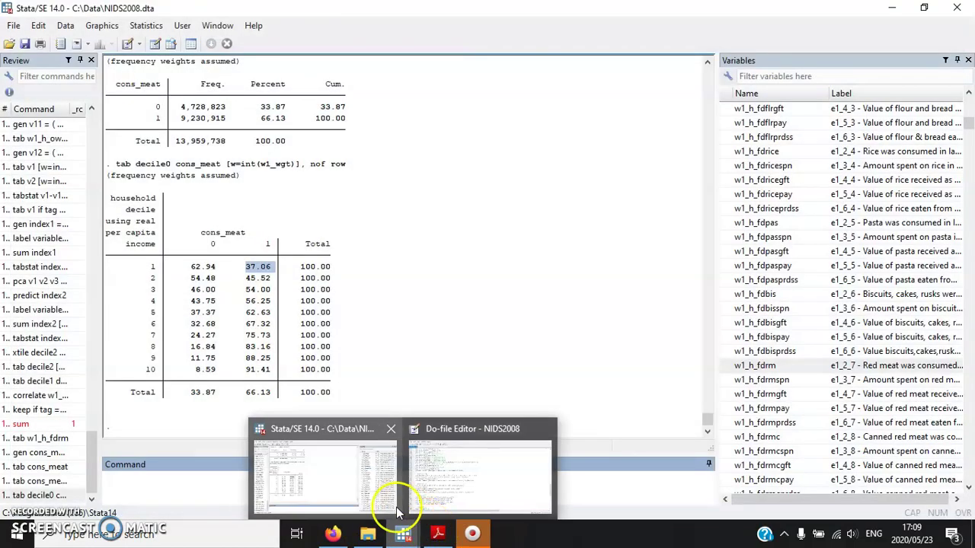
click(558, 326)
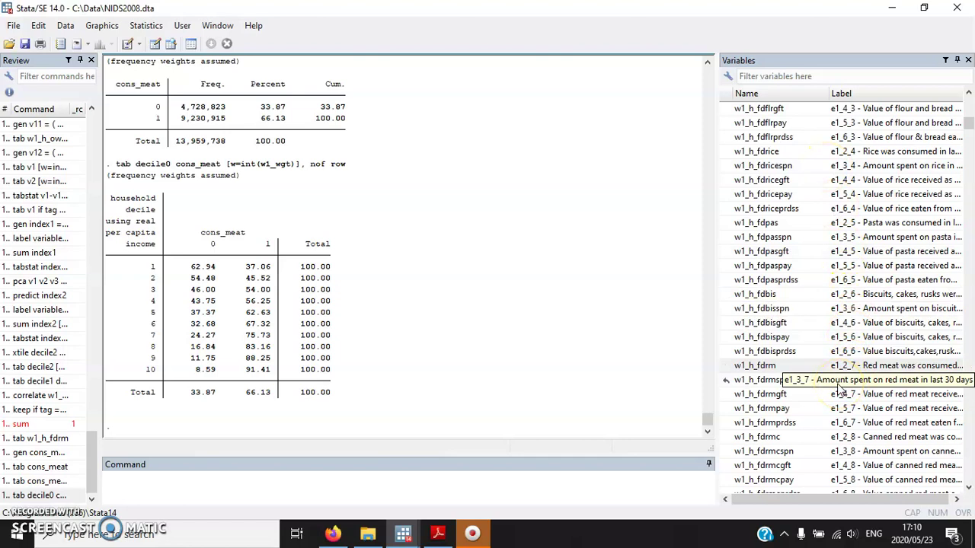
Step: Cross-tabulate w1_h_fdrmspn, the amount spent on red meat in the last 30 days, against cons_meat
text(t)
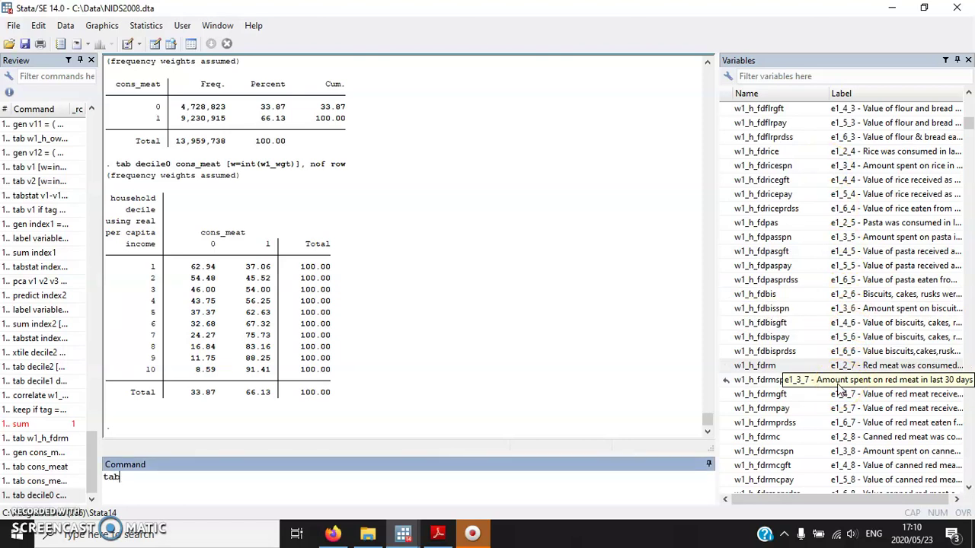
text(ab)
double_click(777, 379)
click(254, 483)
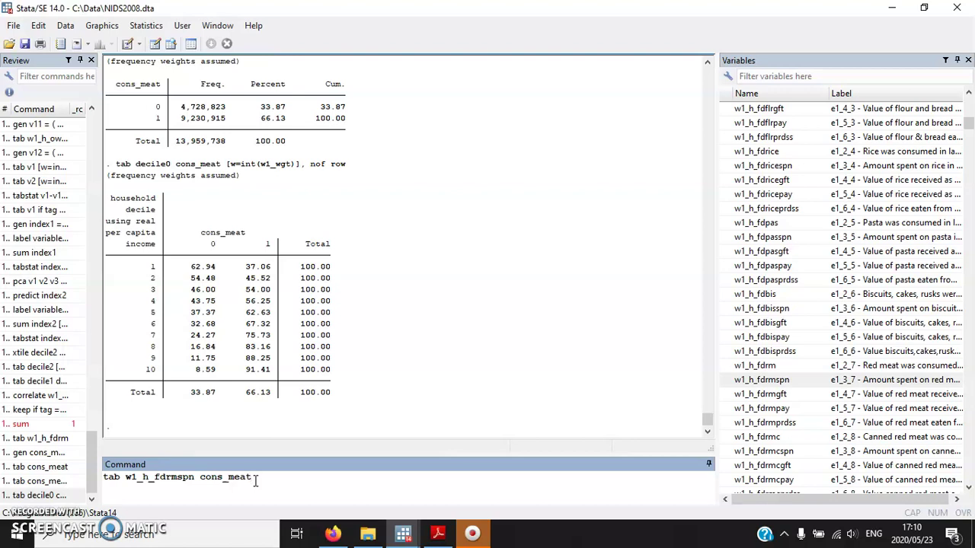
key(Return)
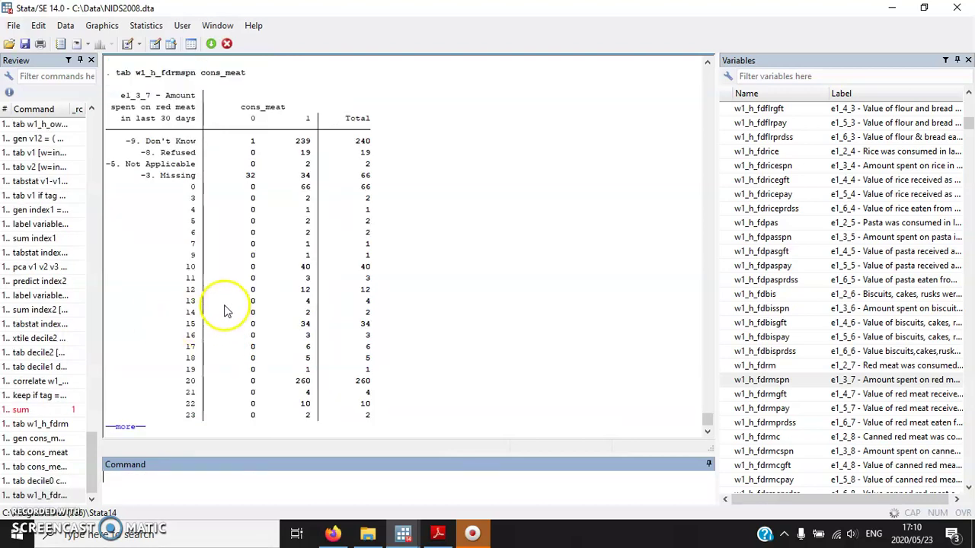
Step: Display the full cross-tabulation and examine the special codes and spending amounts under cons_meat values 0 and 1
click(311, 119)
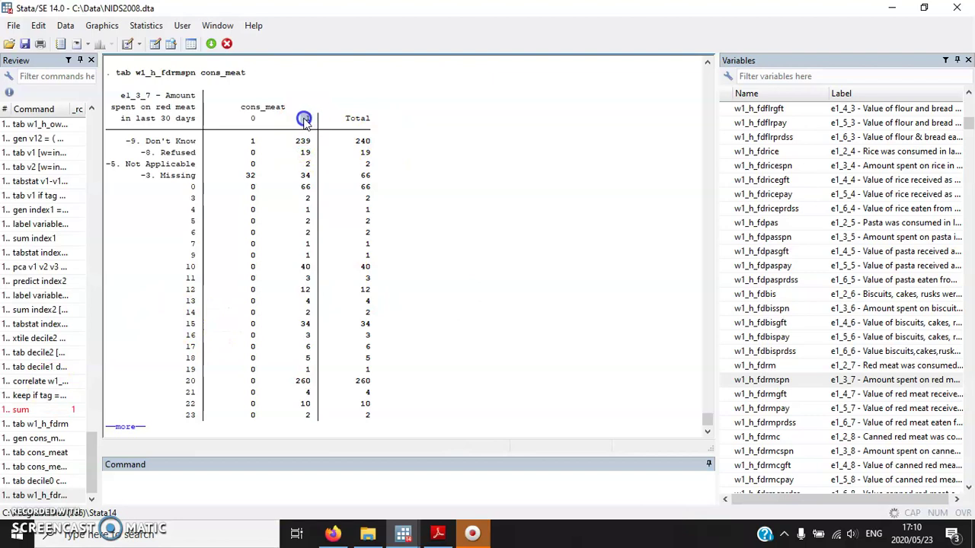
double_click(304, 120)
click(157, 163)
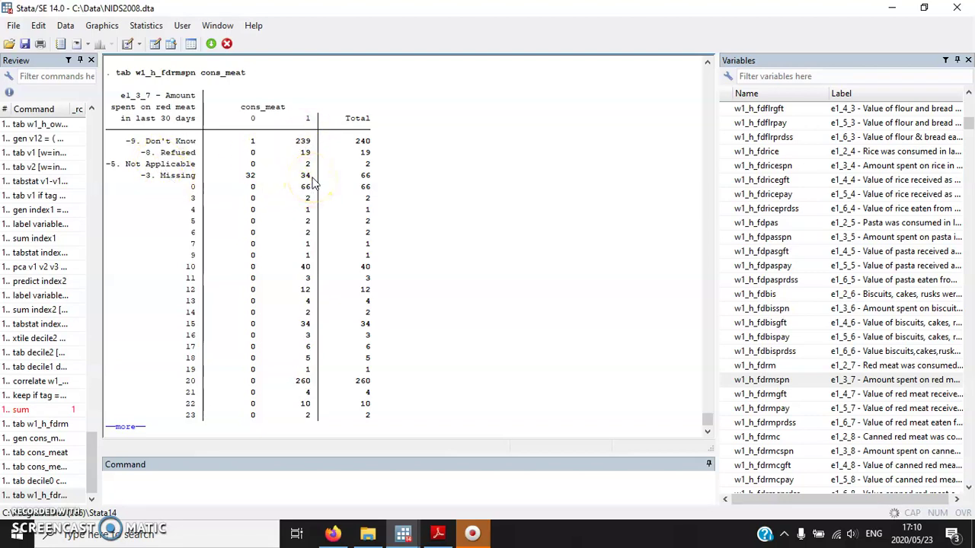
key(space)
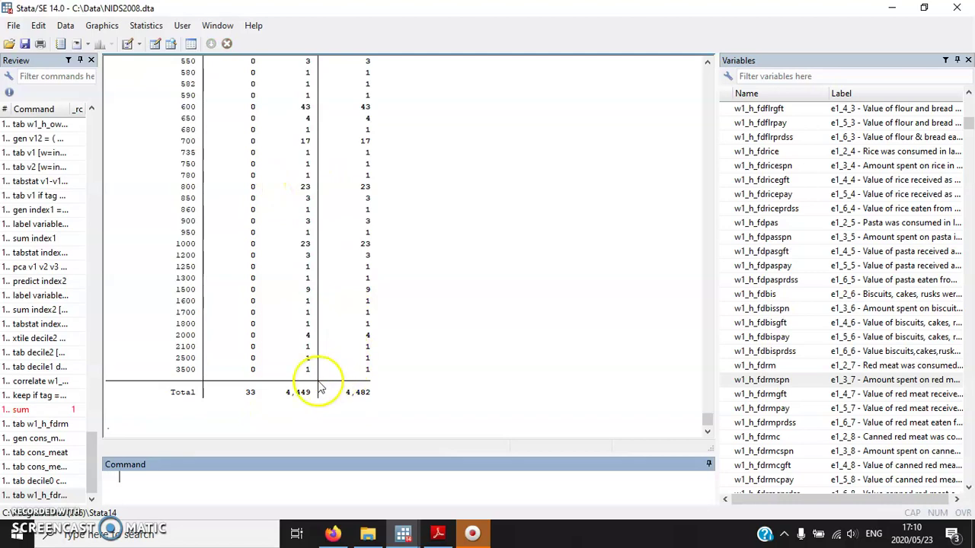
scroll(282, 381, up, 10)
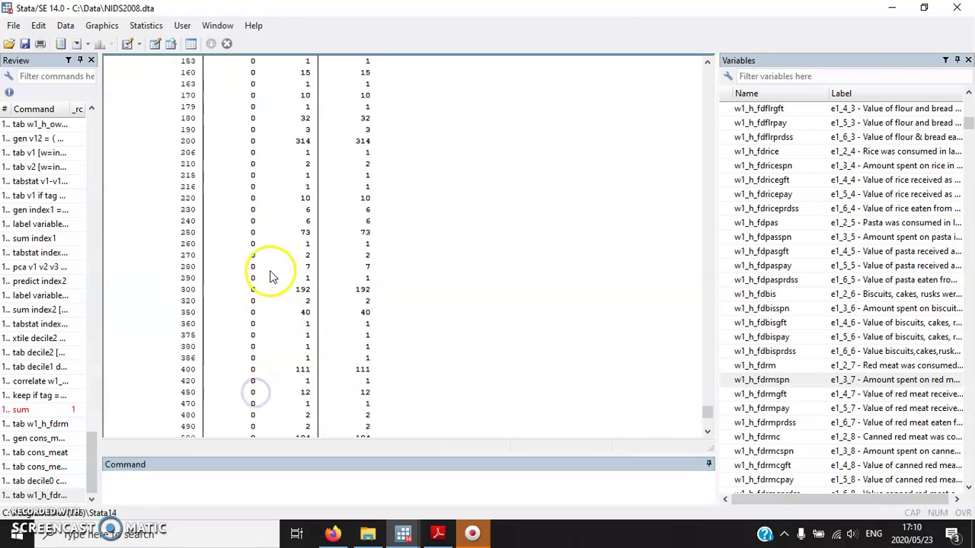
scroll(267, 245, up, 15)
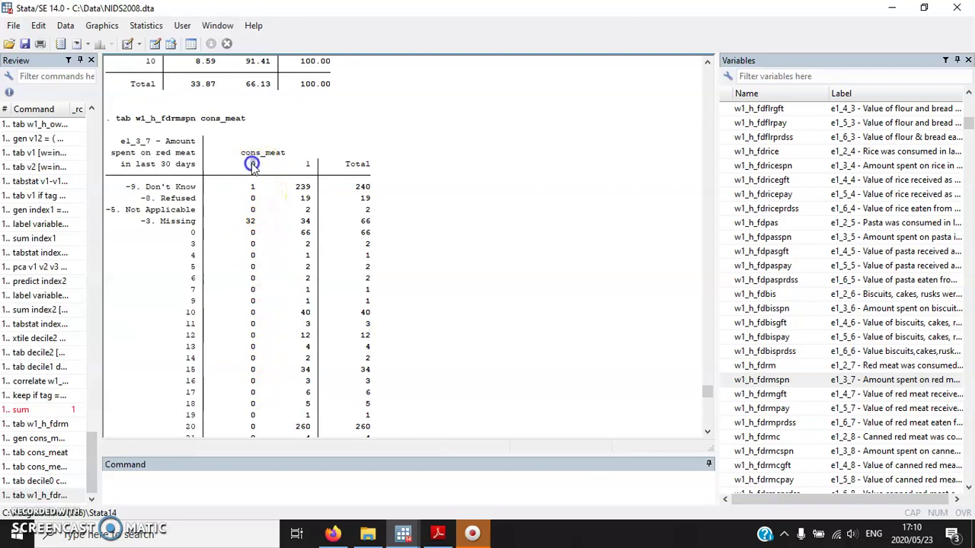
click(253, 165)
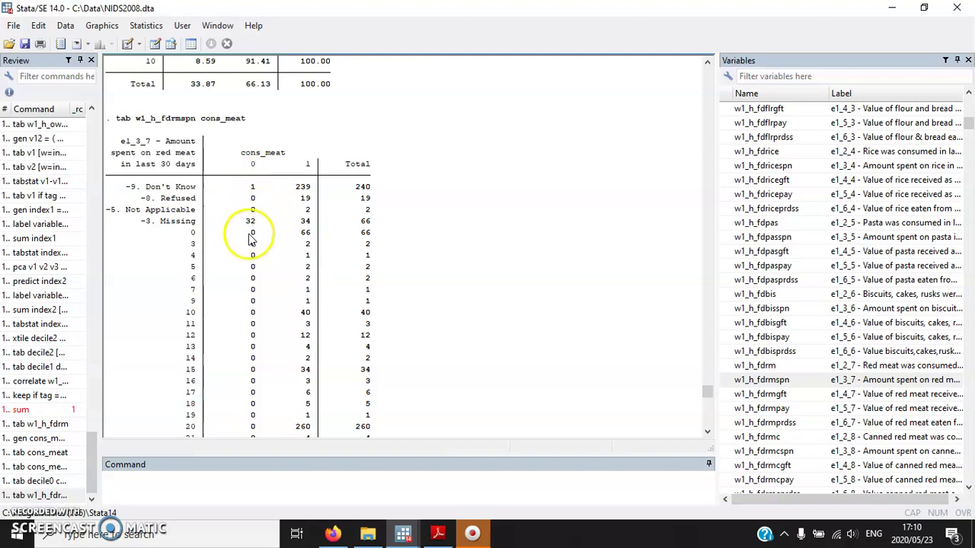
click(252, 191)
double_click(252, 221)
click(251, 192)
scroll(311, 348, down, 15)
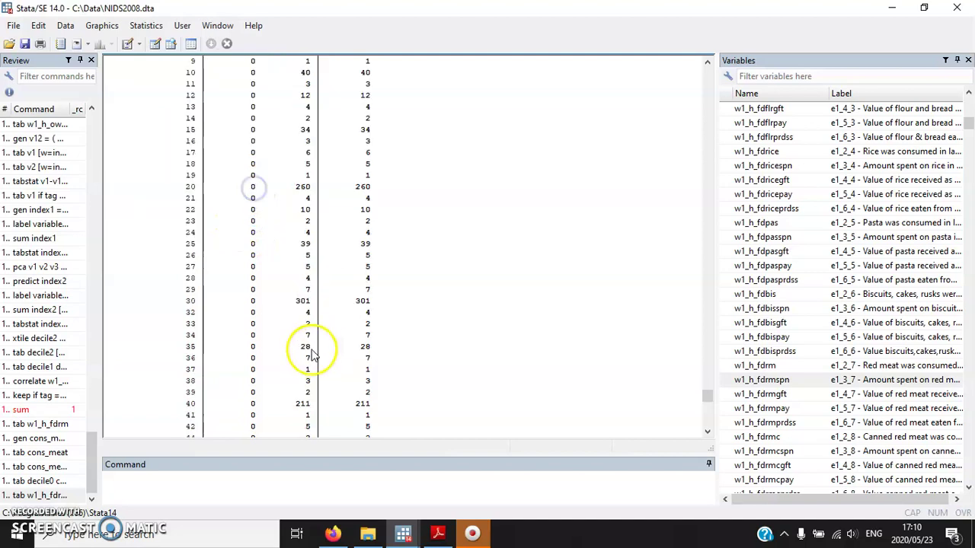
scroll(327, 362, down, 15)
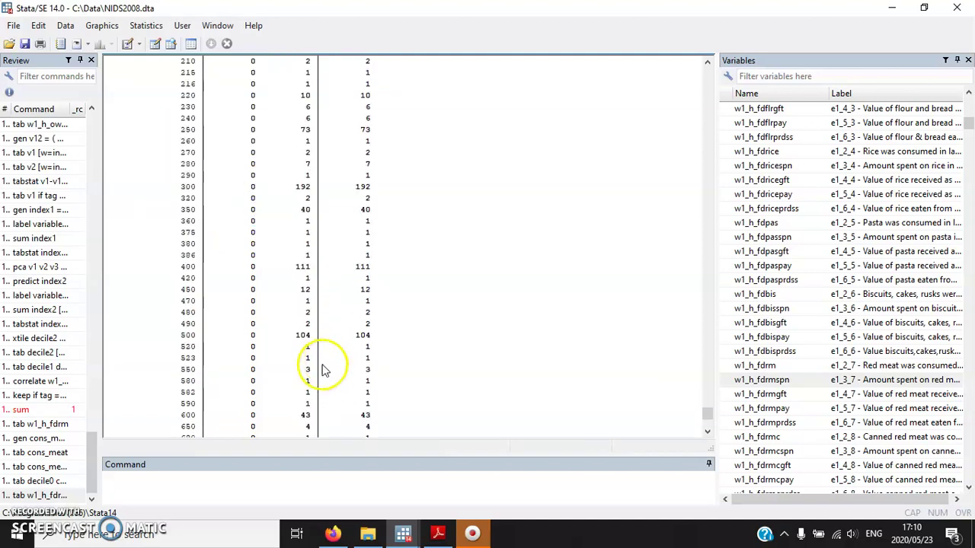
Step: Generate a new variable amount_meat equal to w1_h_fdrmspn
click(259, 479)
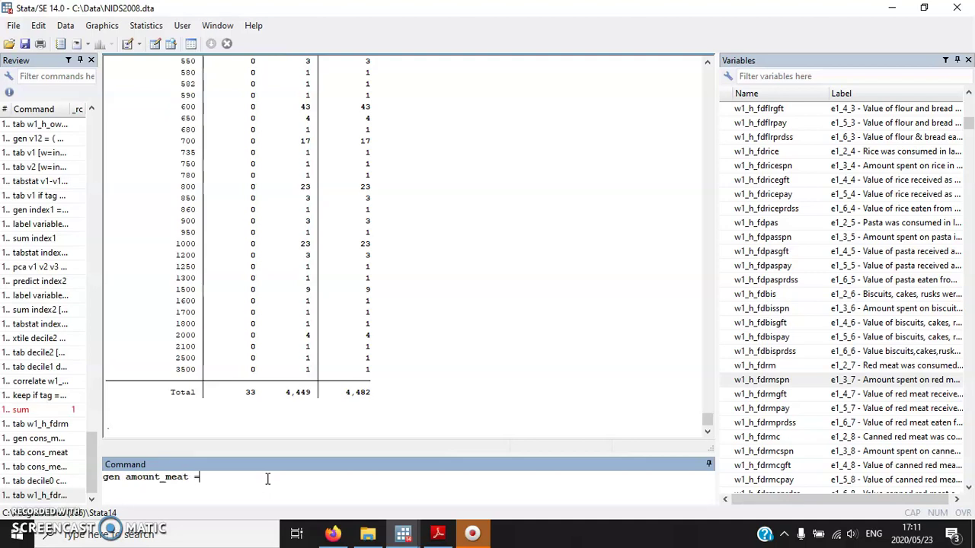
double_click(790, 380)
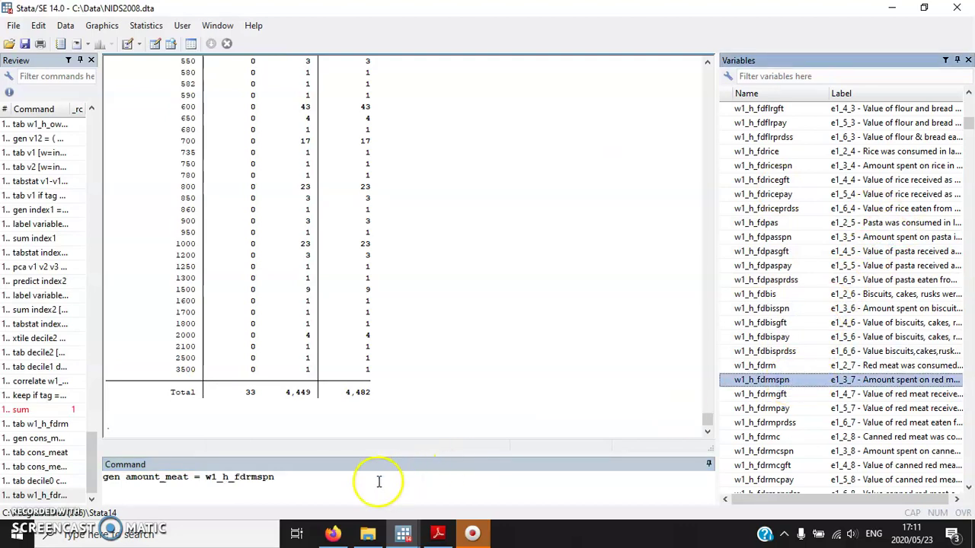
click(334, 492)
click(190, 477)
click(293, 477)
drag(294, 477, 203, 477)
click(300, 477)
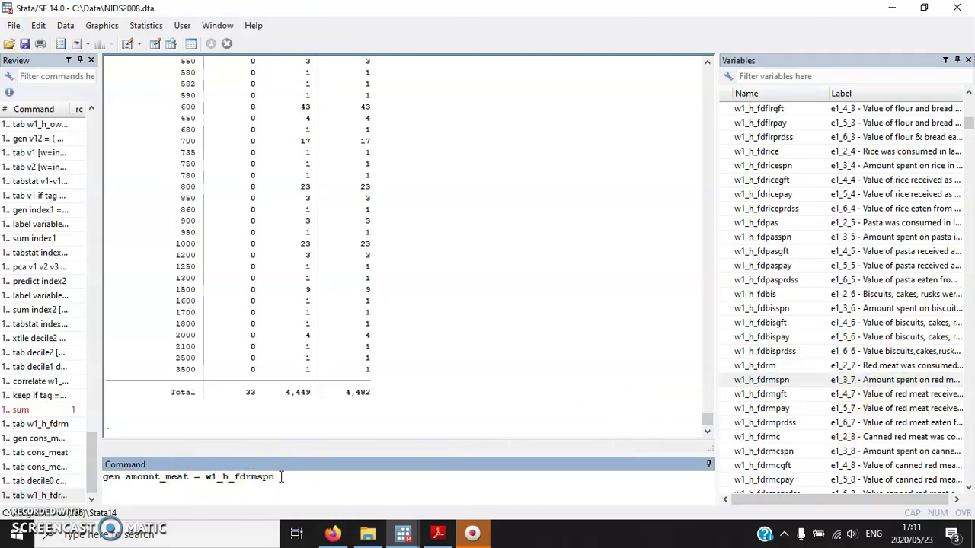
drag(280, 477, 110, 477)
click(289, 477)
key(Return)
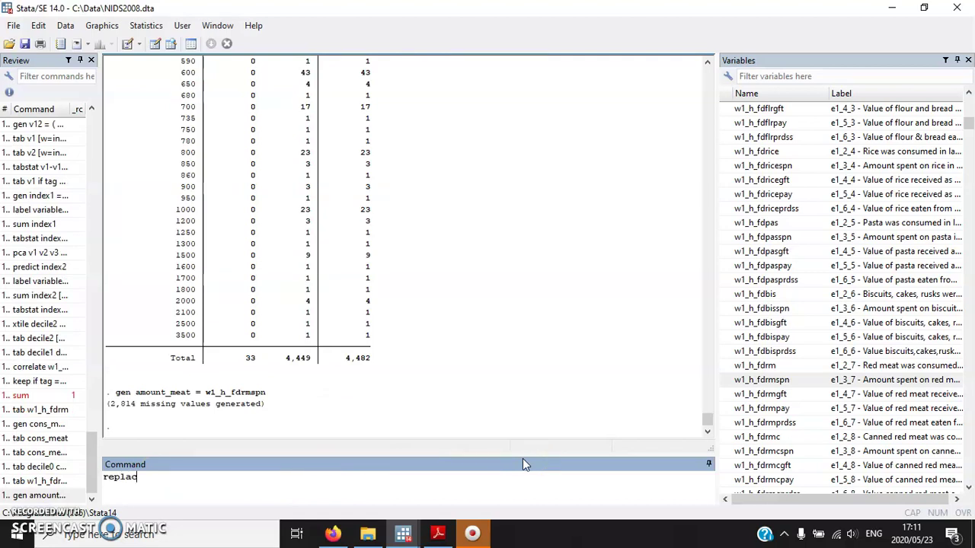
Step: Begin a replace command setting amount_meat to missing for amount_meat >= -9, checking the special codes in the cross-tabulation for the lower limit
key(BackSpace)
text(ount_meat = . amount_meat >=)
scroll(257, 282, up, 20)
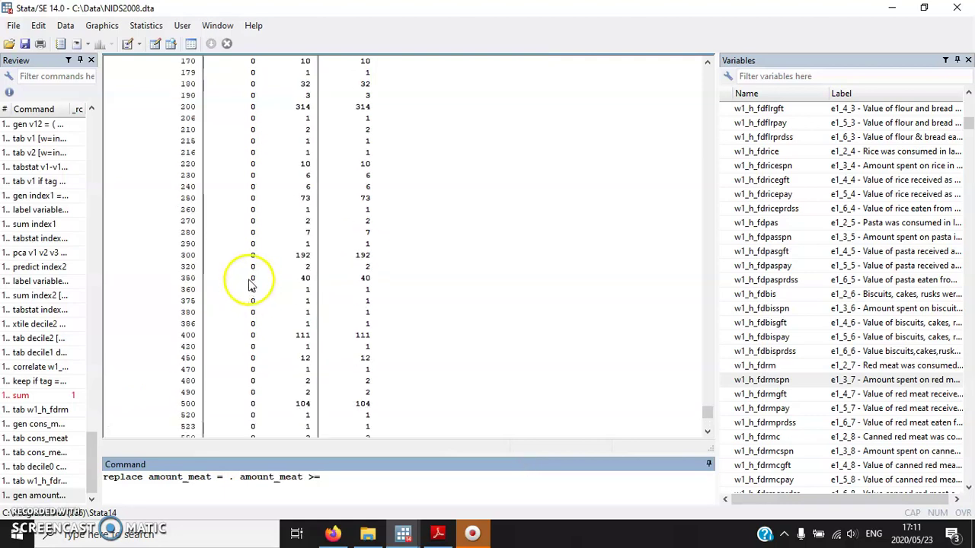
scroll(141, 391, down, 3)
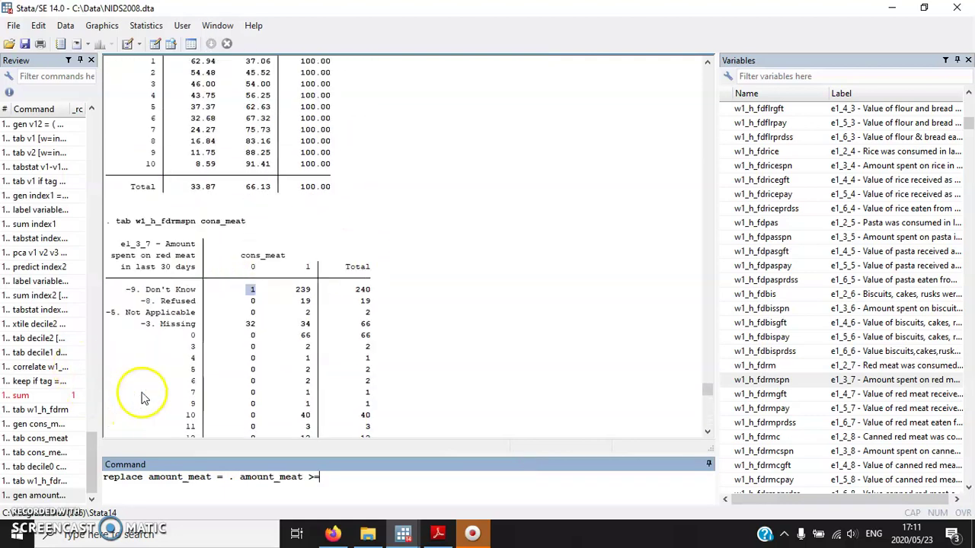
scroll(279, 318, down, 8)
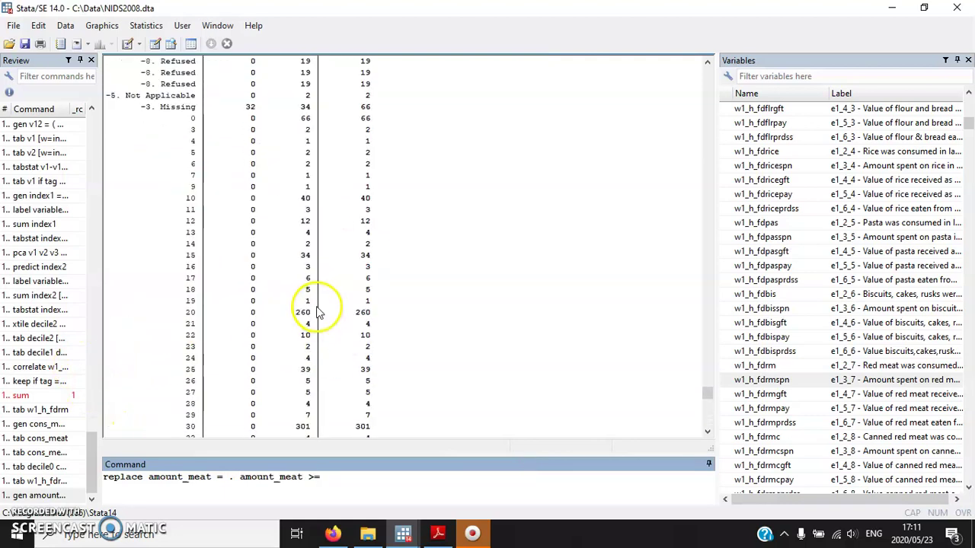
scroll(318, 316, up, 11)
drag(297, 370, 313, 371)
scroll(375, 402, down, 20)
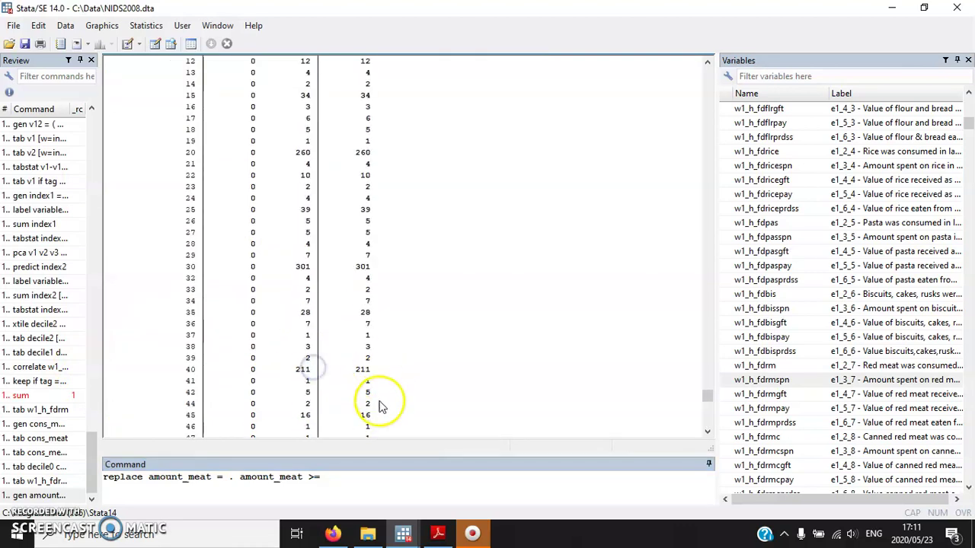
scroll(412, 358, down, 5)
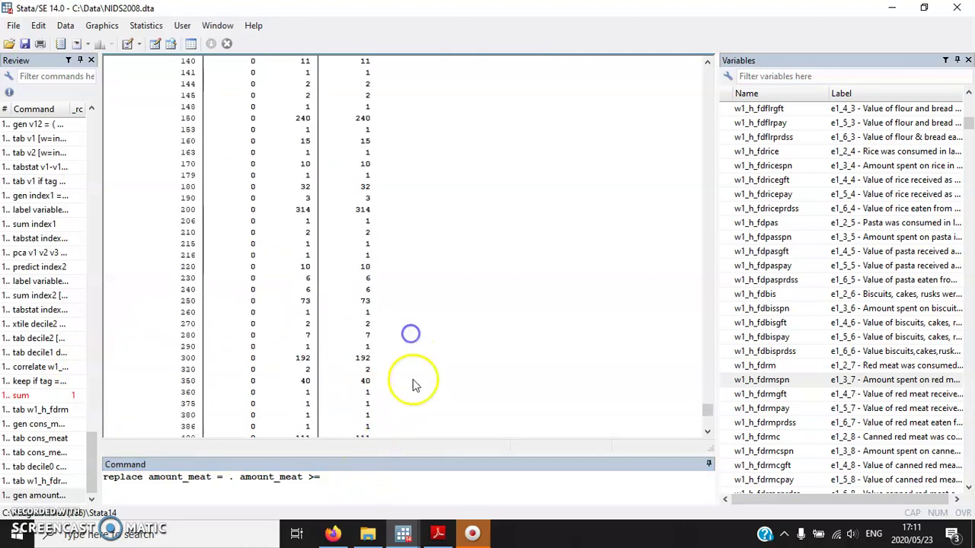
click(349, 487)
scroll(414, 413, down, 15)
click(357, 488)
text(-9)
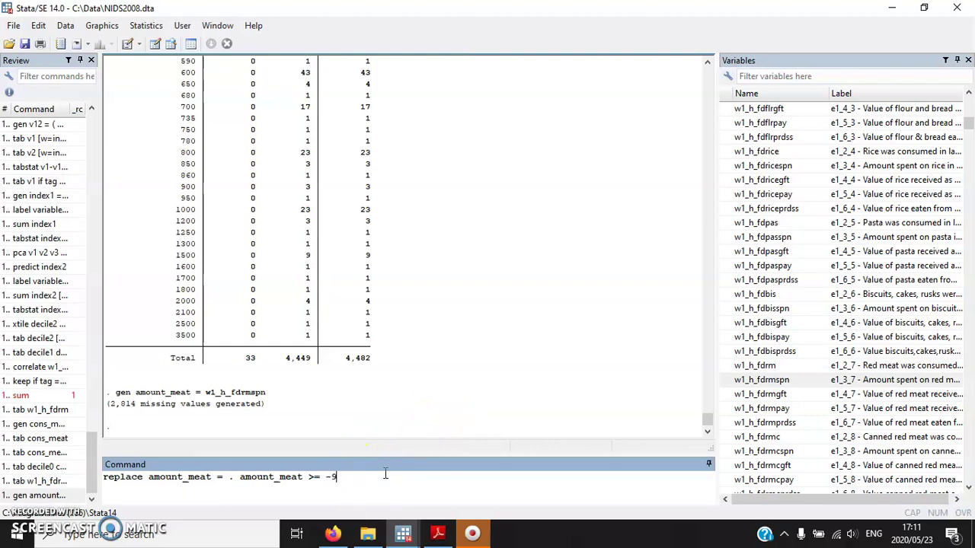
Step: Insert the missing if, extend the condition with amount_meat <= -3 & cons_meat == 1, and run the replace command
text( & amount)
click(135, 486)
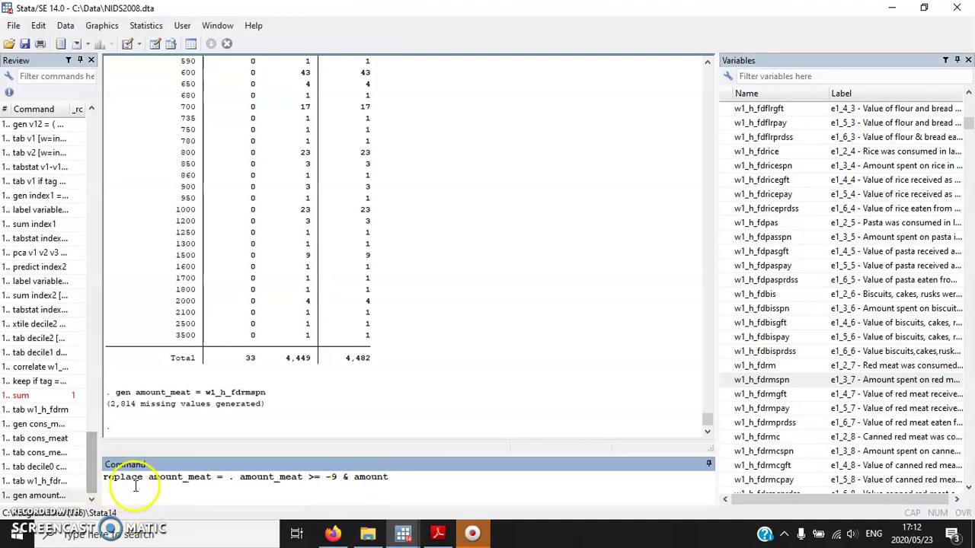
click(240, 478)
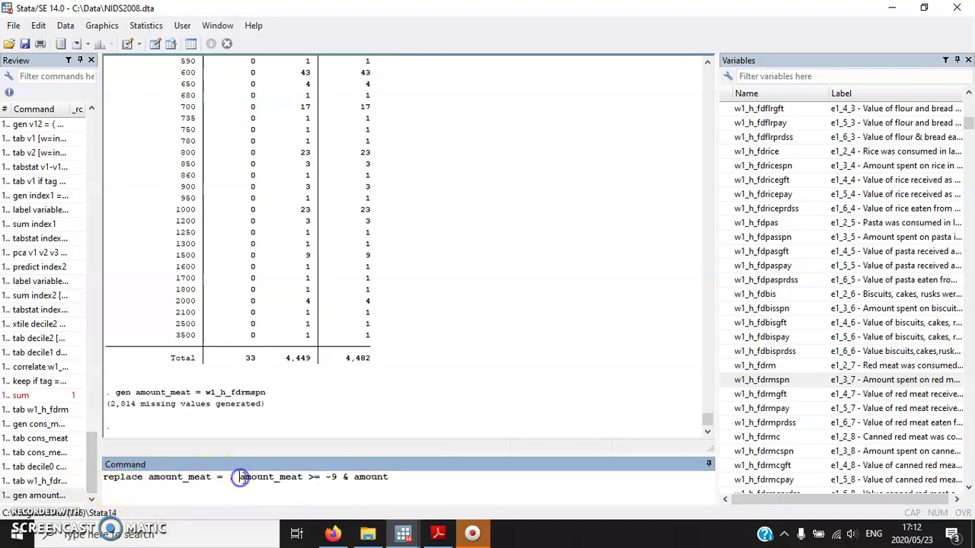
text(if)
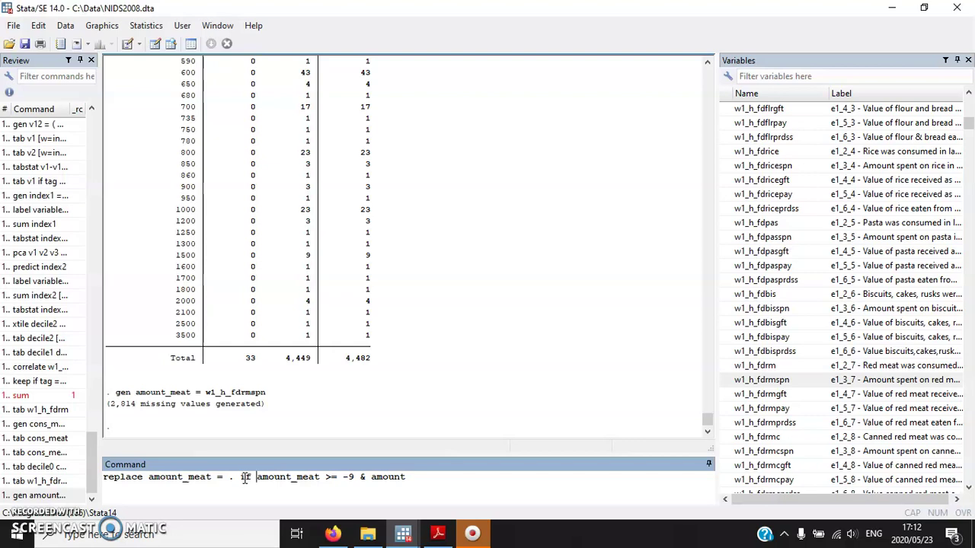
click(422, 478)
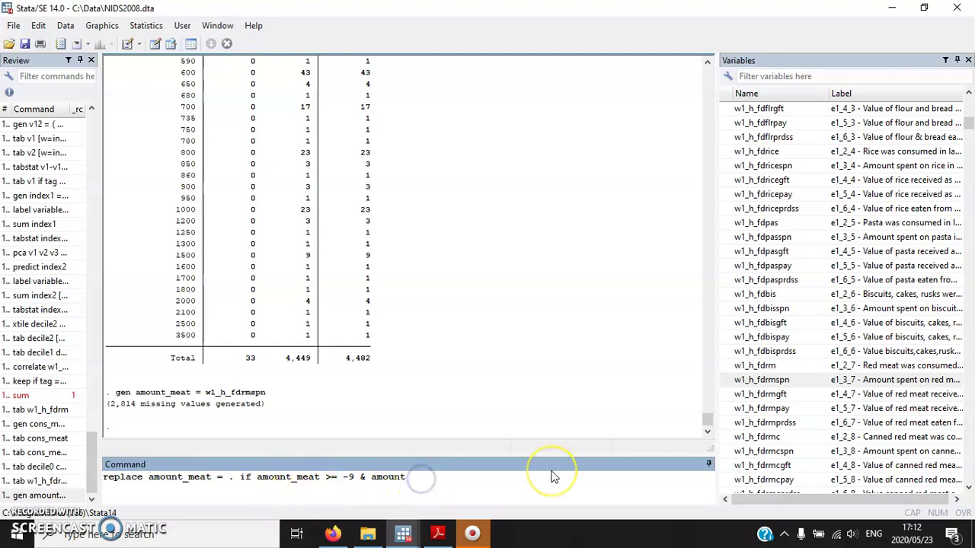
text(_meat <= -3 & cons_meat == 1)
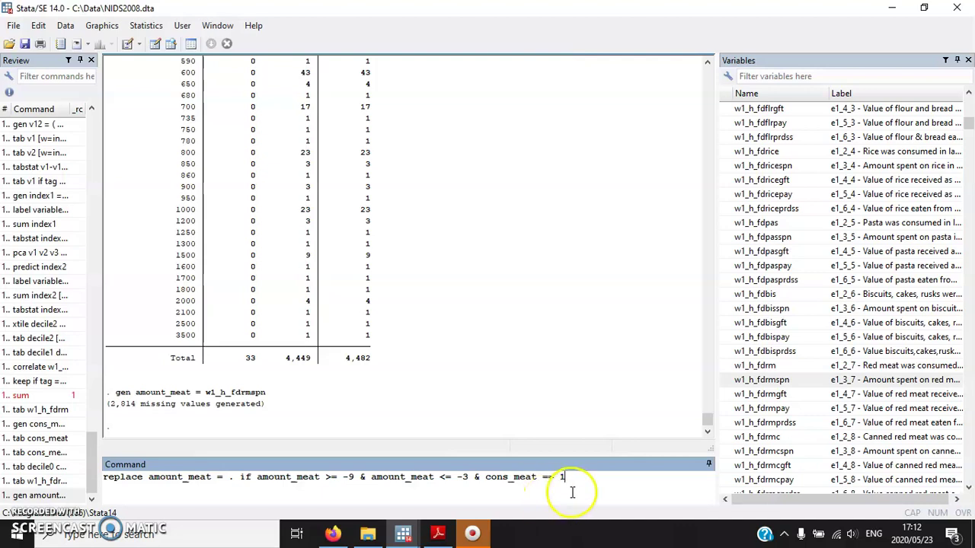
drag(566, 476, 485, 477)
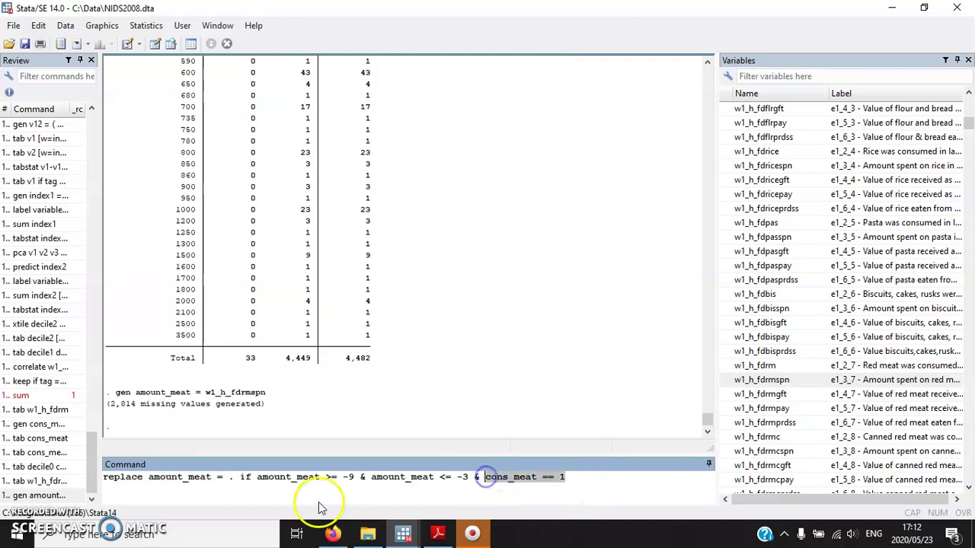
drag(261, 477, 341, 478)
click(351, 477)
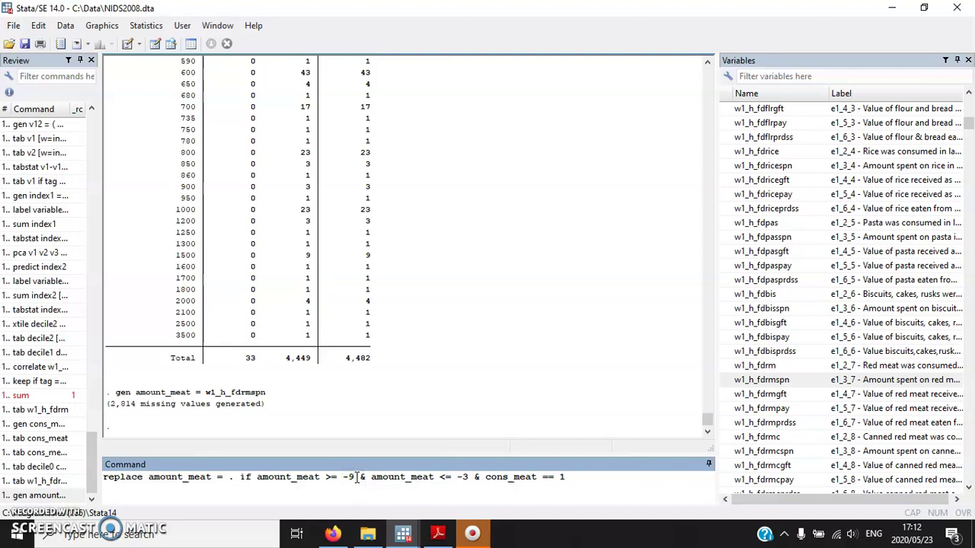
click(230, 477)
click(614, 477)
key(Return)
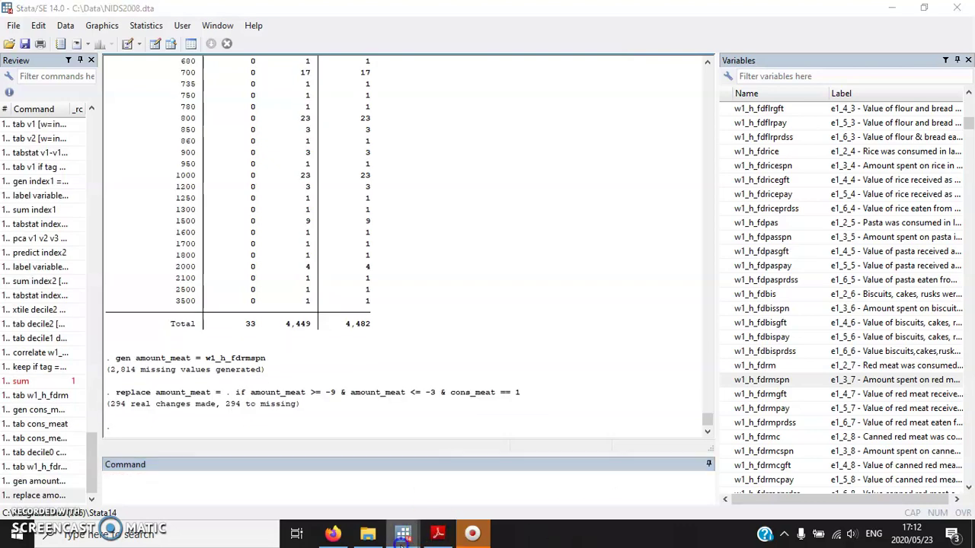
Step: Switch to the NIDS2008 do-file and read the comment after the replace command on line 155
mouse_move(403, 533)
click(489, 467)
scroll(342, 368, down, 6)
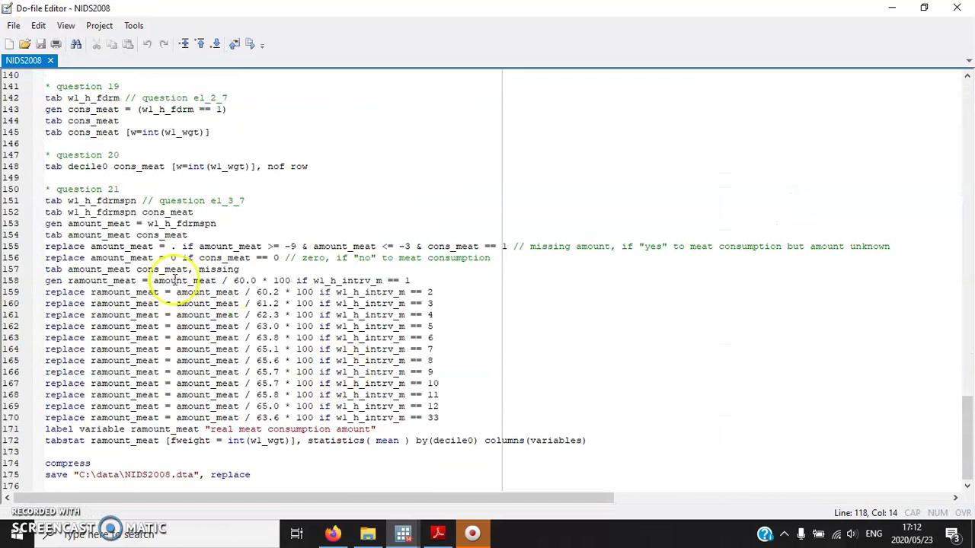
drag(531, 246, 905, 246)
click(525, 246)
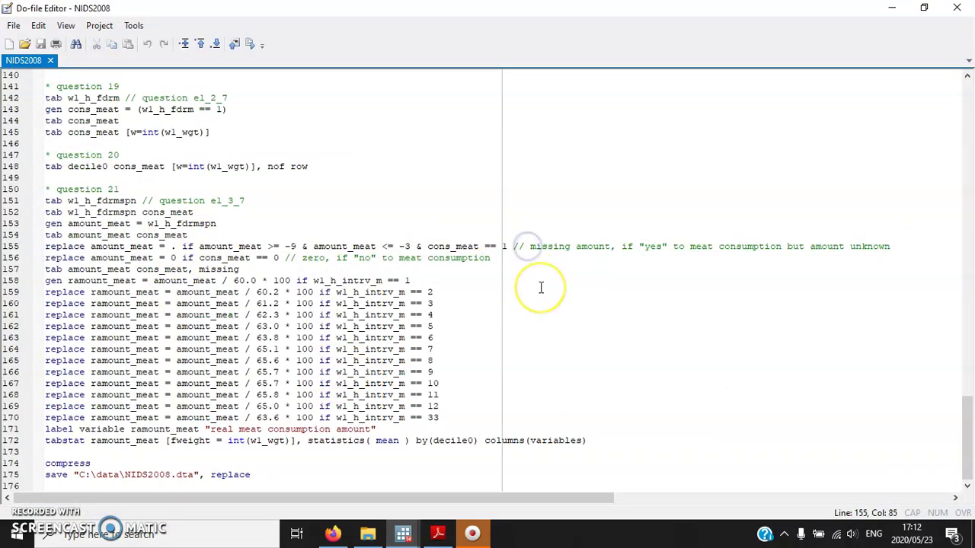
key(Left)
drag(512, 245, 527, 242)
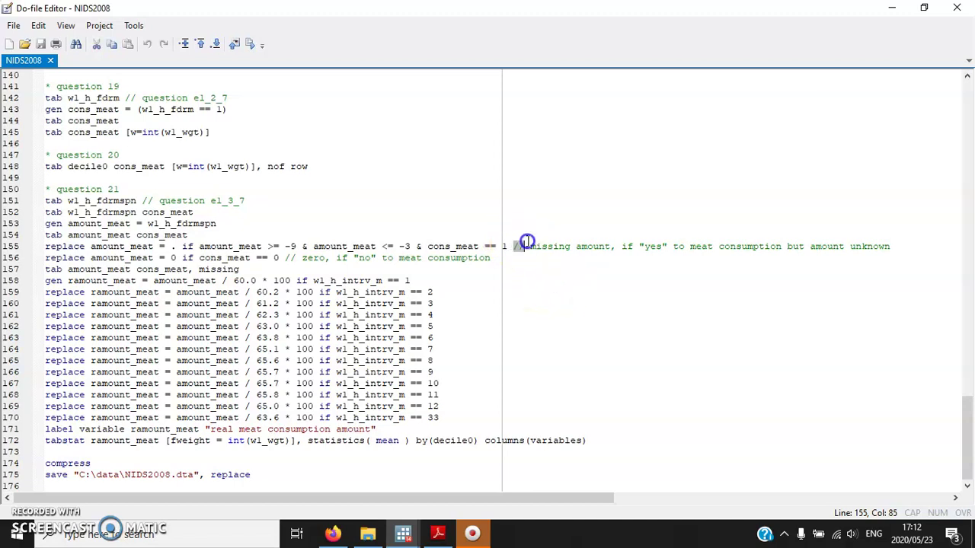
triple_click(524, 245)
click(530, 245)
text(**)
key(BackSpace)
key(BackSpace)
Step: Reread the line 155 comment about unknown meat amounts and return to the main Stata window
drag(893, 247, 518, 250)
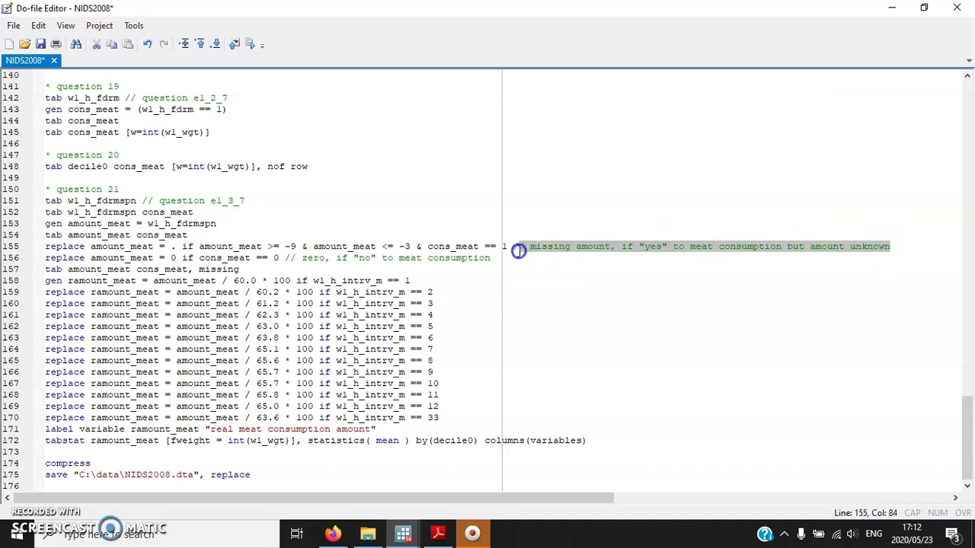
click(503, 257)
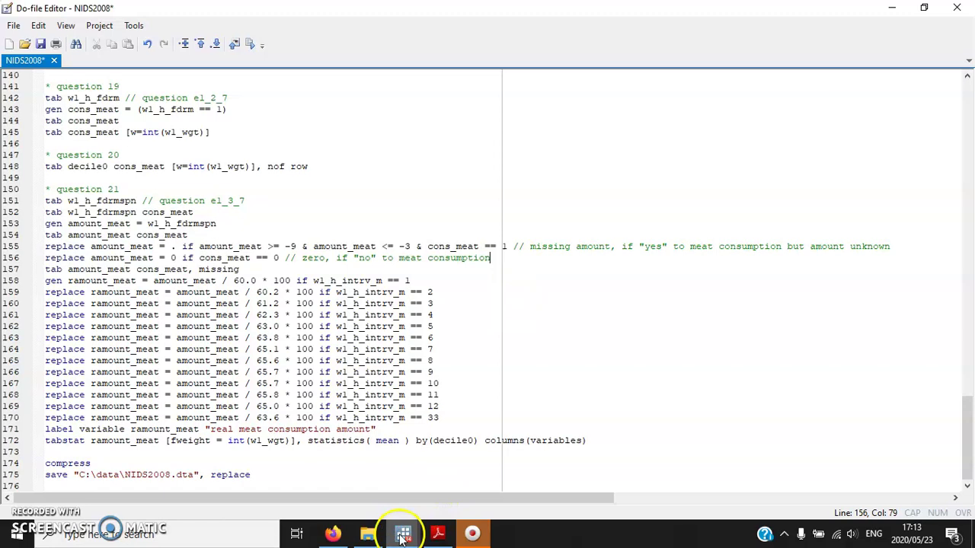
mouse_move(403, 526)
click(364, 483)
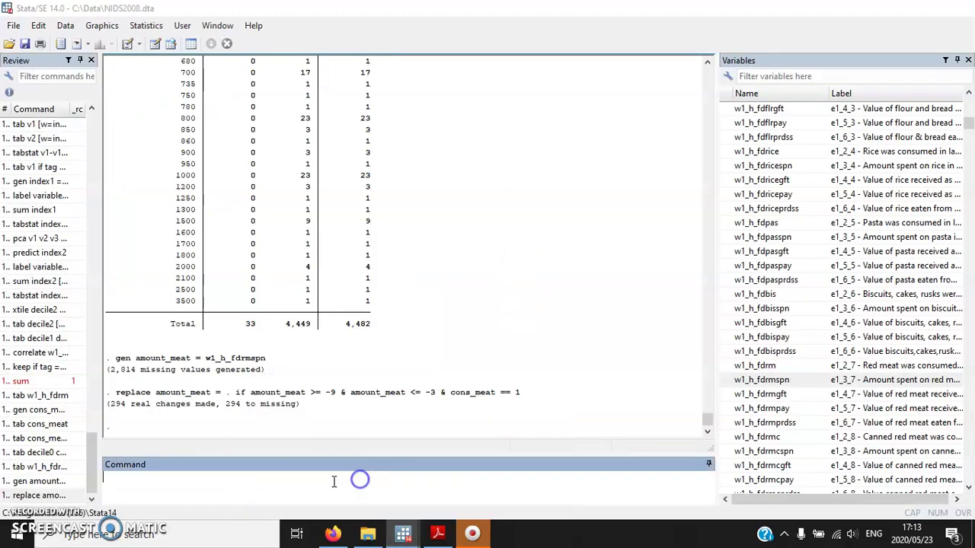
Step: Replace amount_meat with 0 if cons_meat == 0
click(337, 476)
text(replace)
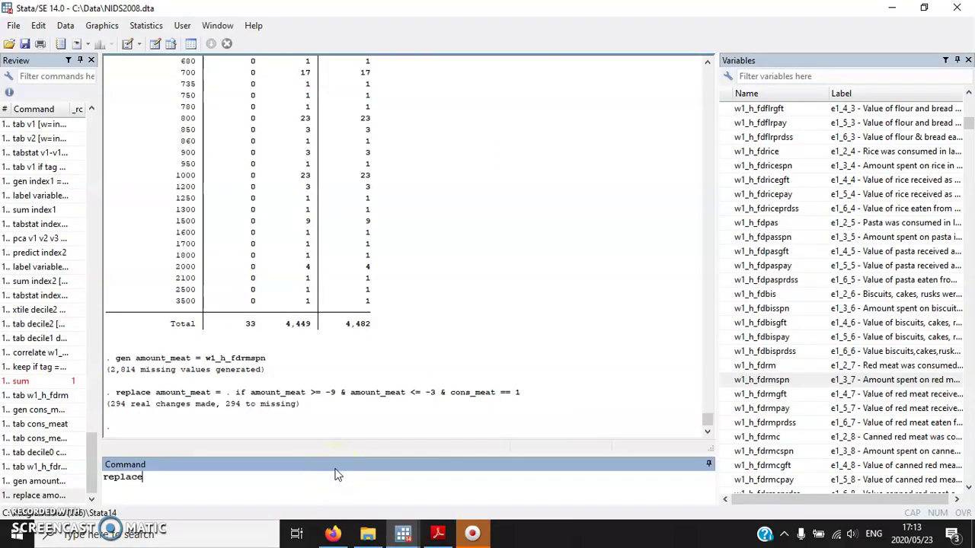
text( amount_mea)
text(t = 0)
text( if cons)
text(_e)
text(eat == 0)
click(379, 472)
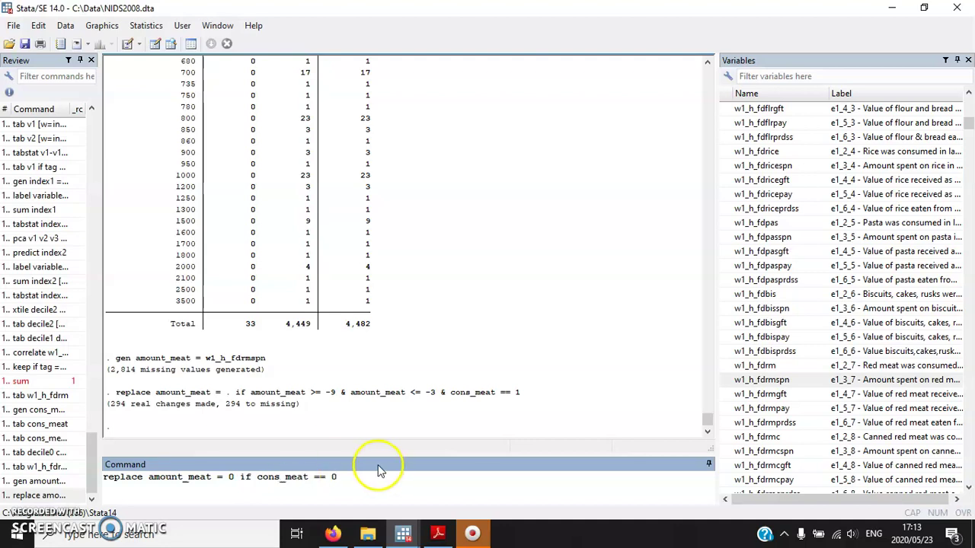
key(Return)
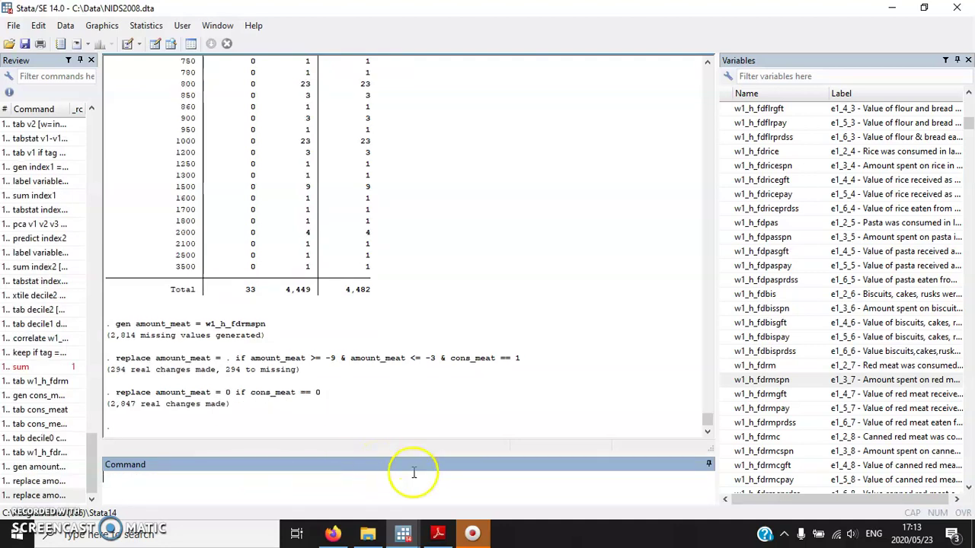
Step: Read the do-file comment on line 156 about households answering "no" to meat consumption, and return to the main Stata window
mouse_move(403, 534)
click(476, 483)
drag(498, 264, 302, 258)
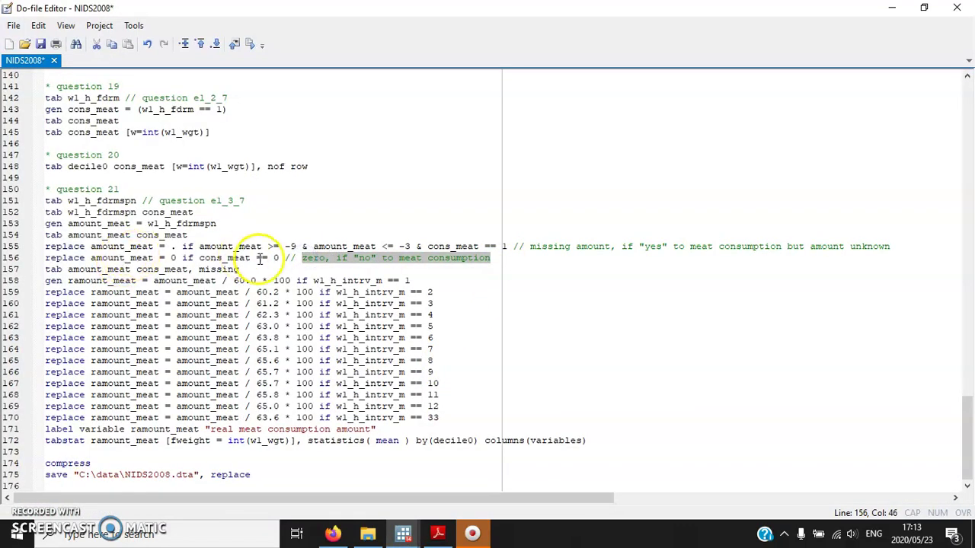
click(332, 257)
drag(510, 259, 336, 258)
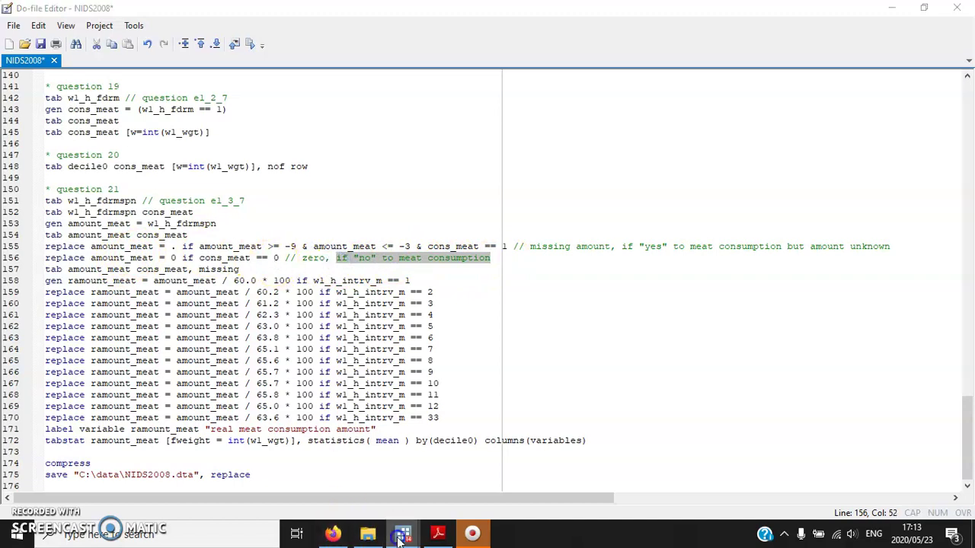
click(323, 479)
Step: Review the condition, variable and replacement value in the executed command that sets amount_meat to 0
drag(321, 393, 254, 398)
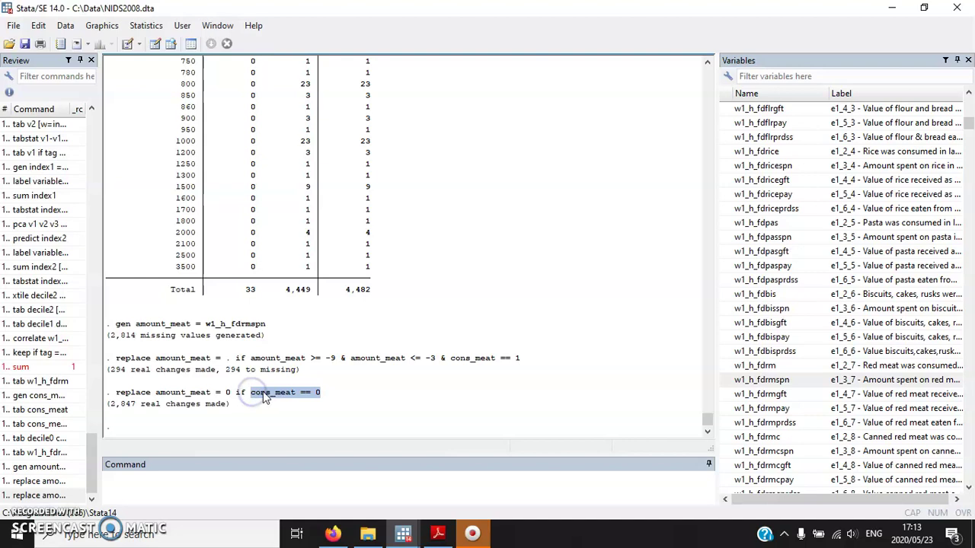
drag(236, 392, 155, 395)
click(157, 395)
drag(232, 392, 156, 395)
click(218, 393)
double_click(226, 392)
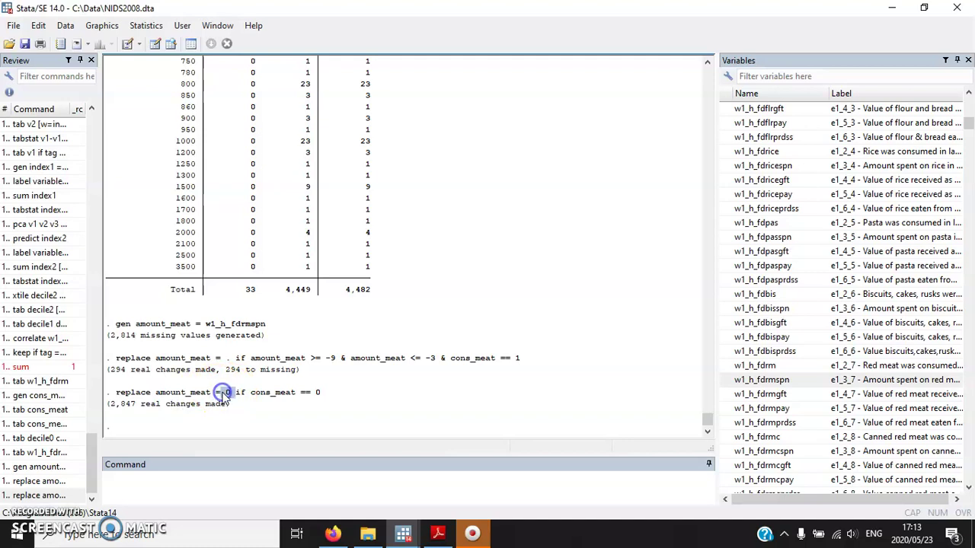
Step: Generate ramount_meat as amount_meat / 60 * 100 if w1_h_intrv_m == 1
click(260, 501)
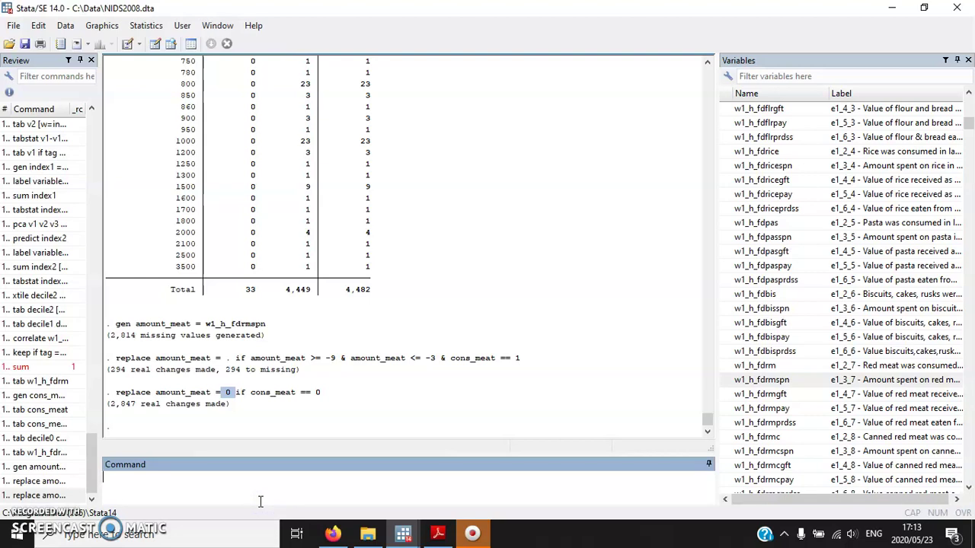
text(gen ramount_meat = amount_meat / 60 *)
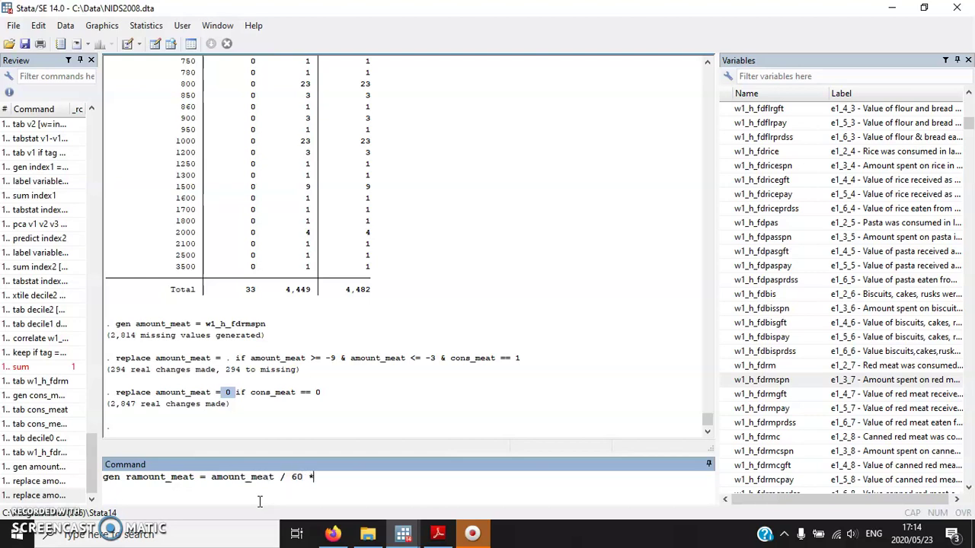
text( 100 if)
drag(971, 130, 970, 90)
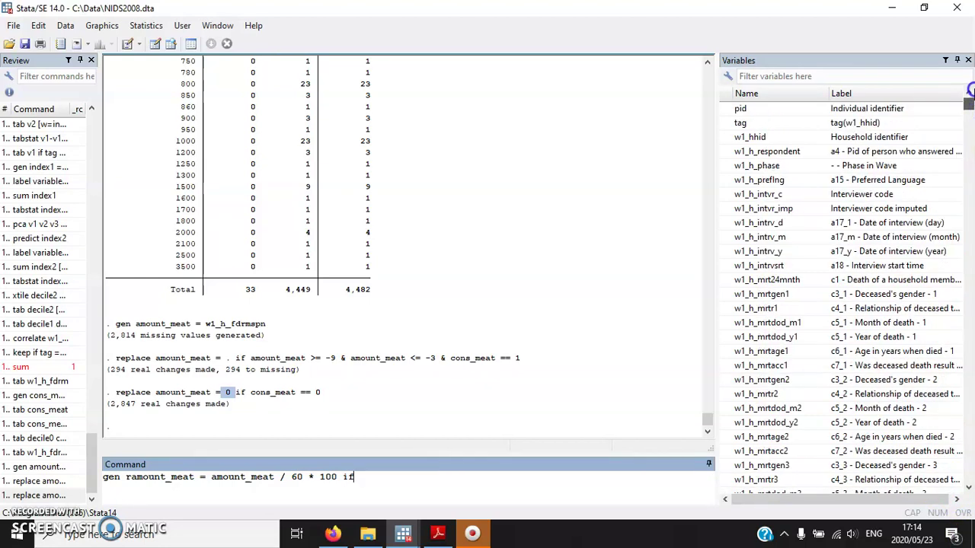
click(766, 237)
double_click(766, 238)
click(457, 487)
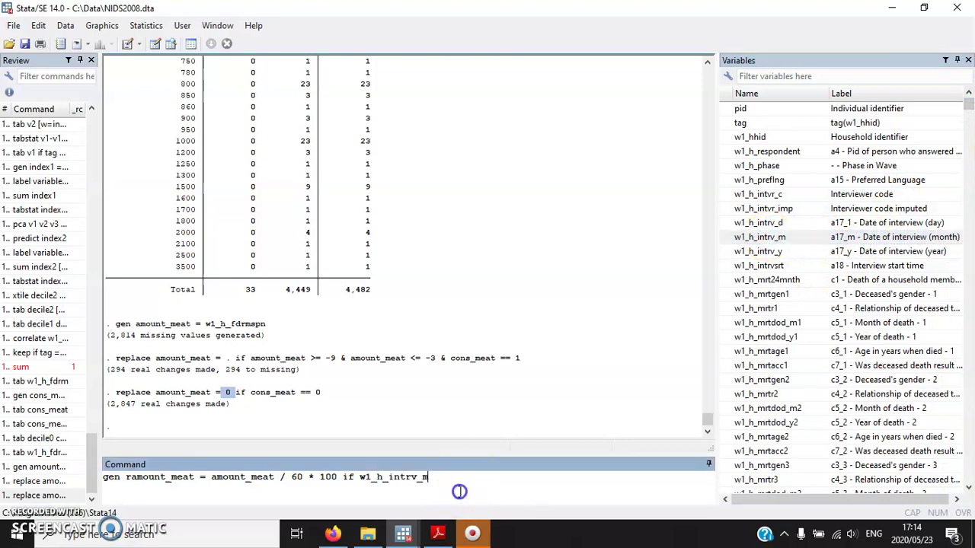
text(== 1)
key(Return)
Step: Replace ramount_meat with amount_meat / 60.2 * 100 if w1_h_intrv_m == 2
text(re)
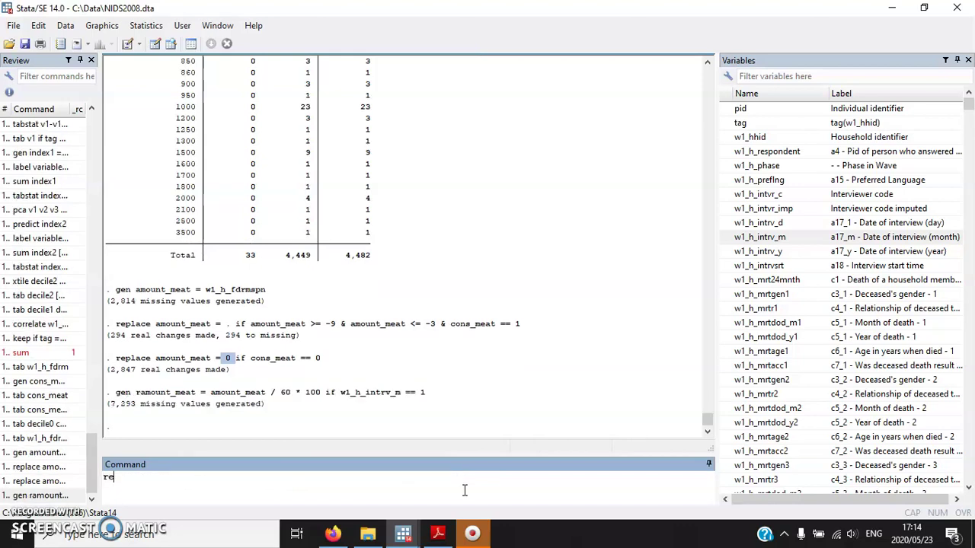
text(place ramount_meat = amount_meat )
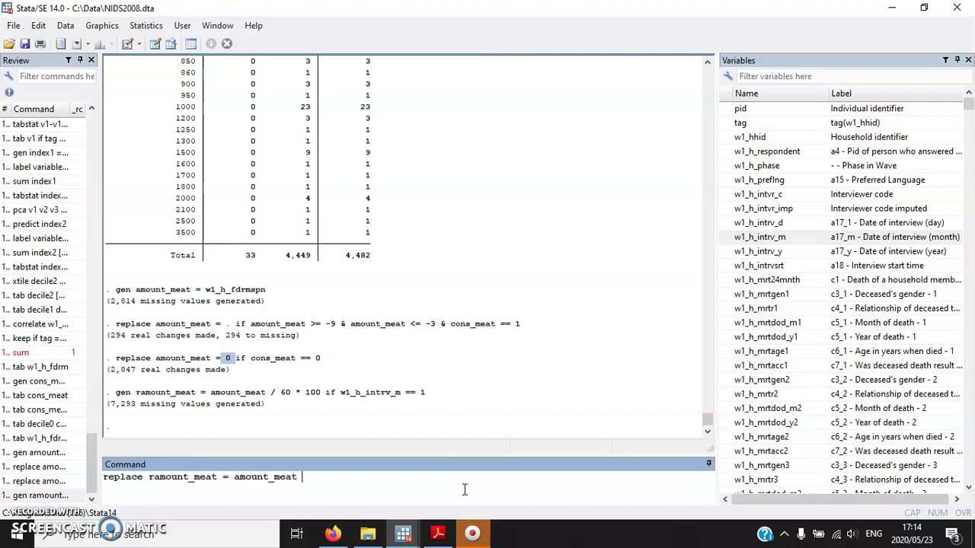
text(/ 60.2 * 100 if)
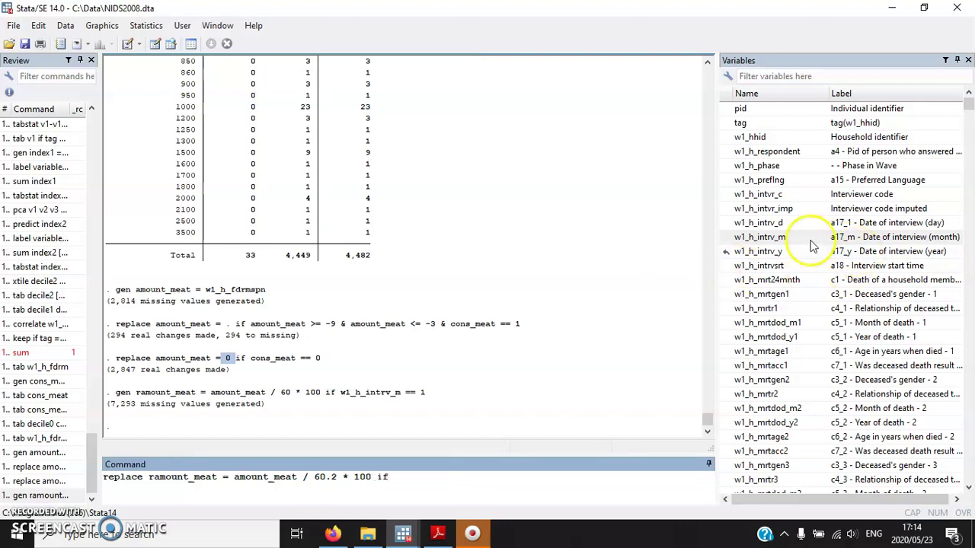
double_click(790, 238)
click(461, 481)
text(== 2)
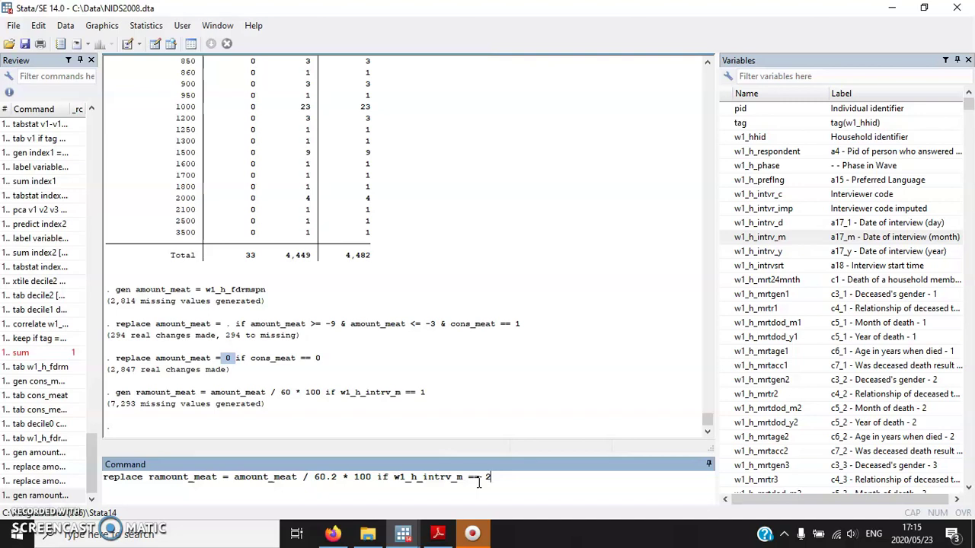
key(Return)
Step: Replace ramount_meat with amount_meat / 61.2 * 100 if w1_h_intrv_m == 3
text(replace rmamou)
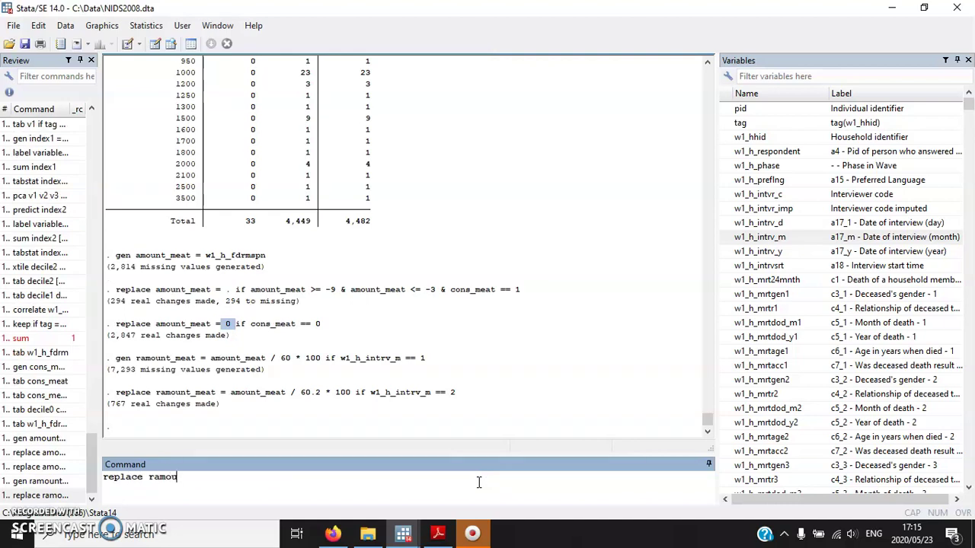
text(nt_meat = amount_meat / 61.2)
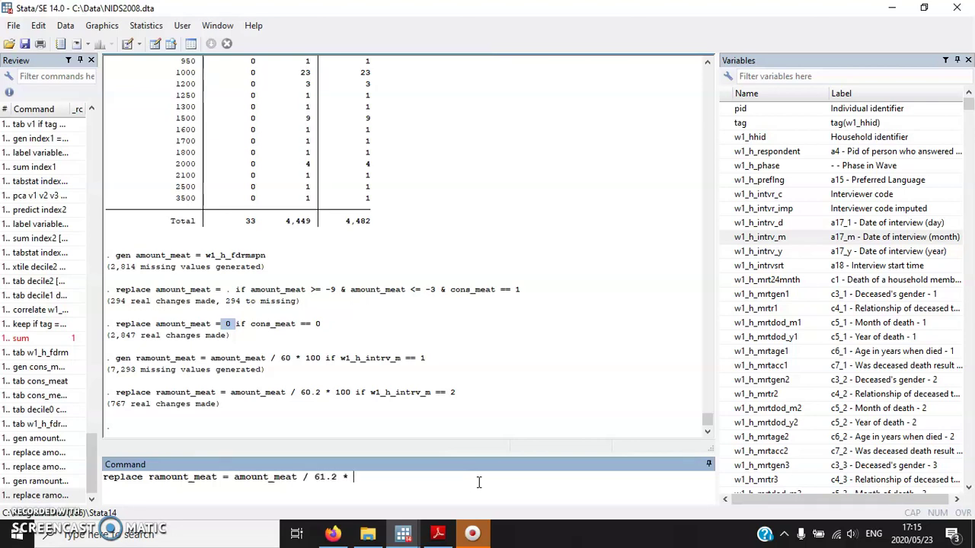
text( * 100 if)
click(762, 237)
text(== 3)
key(Return)
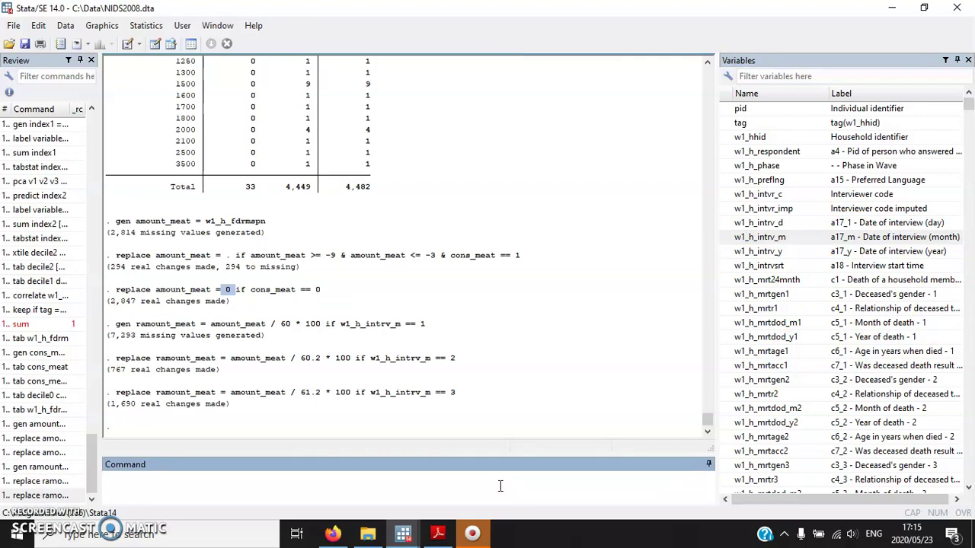
Step: Run only lines 161 to 170 of the NIDS2008 do-file, which deflate ramount_meat for interview month codes 4 to 12 and 33
click(405, 534)
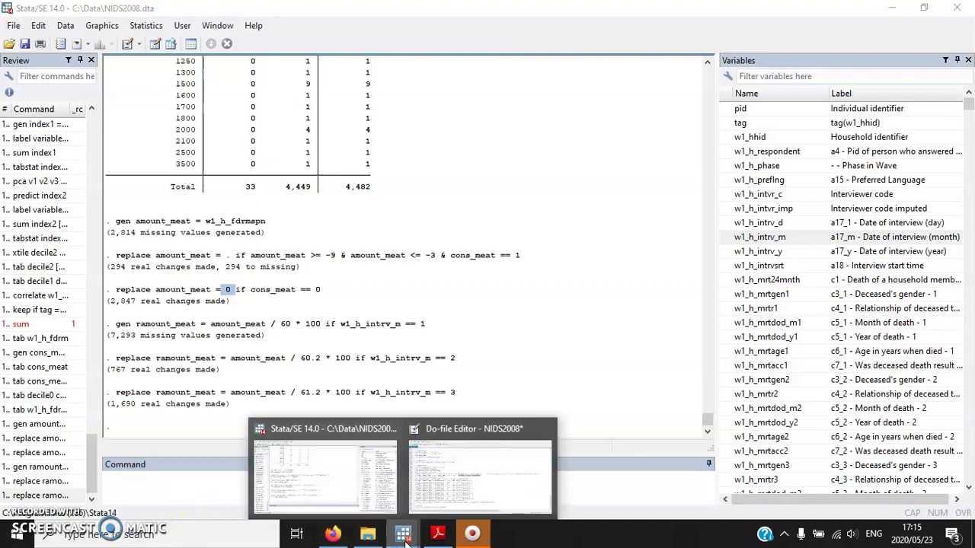
click(476, 471)
drag(442, 419, 188, 372)
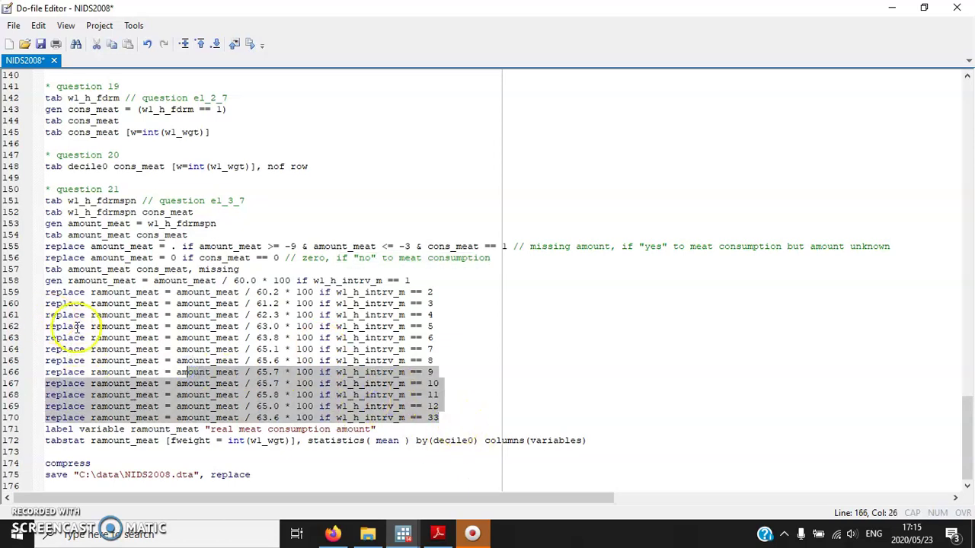
click(445, 410)
drag(446, 418, 5, 422)
click(452, 418)
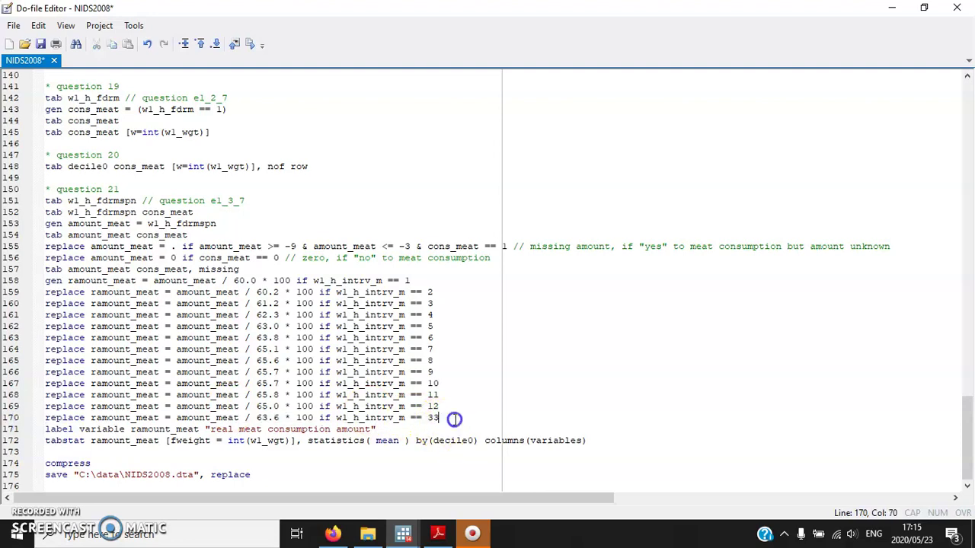
drag(454, 419, 62, 362)
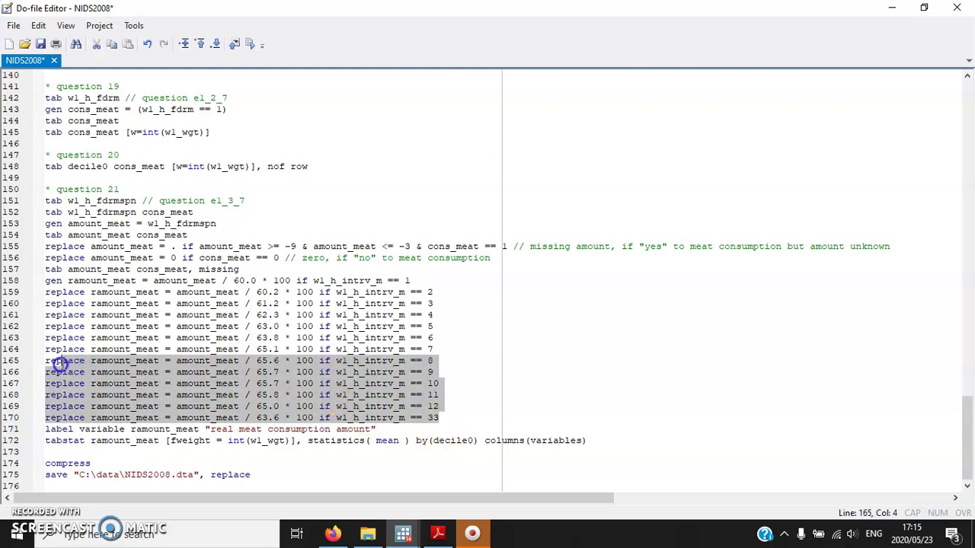
drag(47, 316, 461, 418)
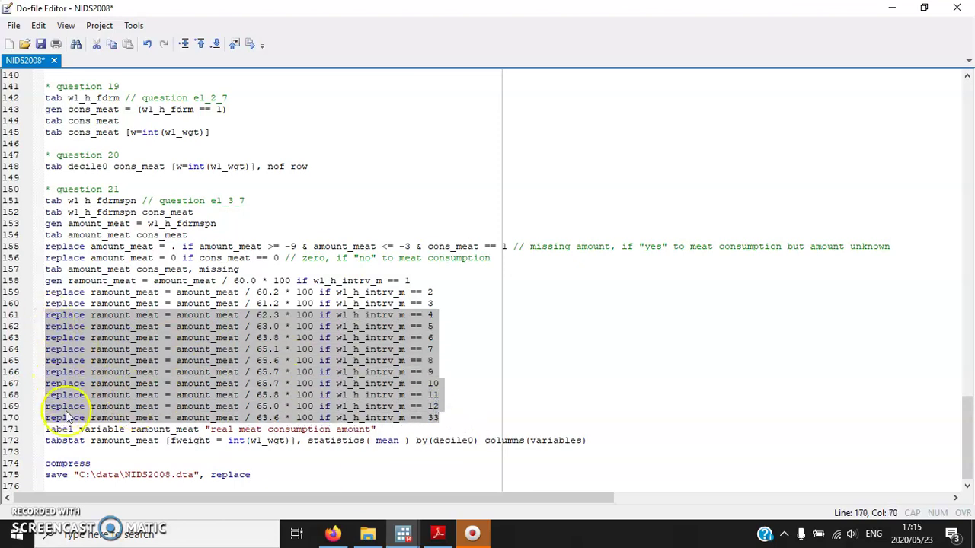
click(251, 46)
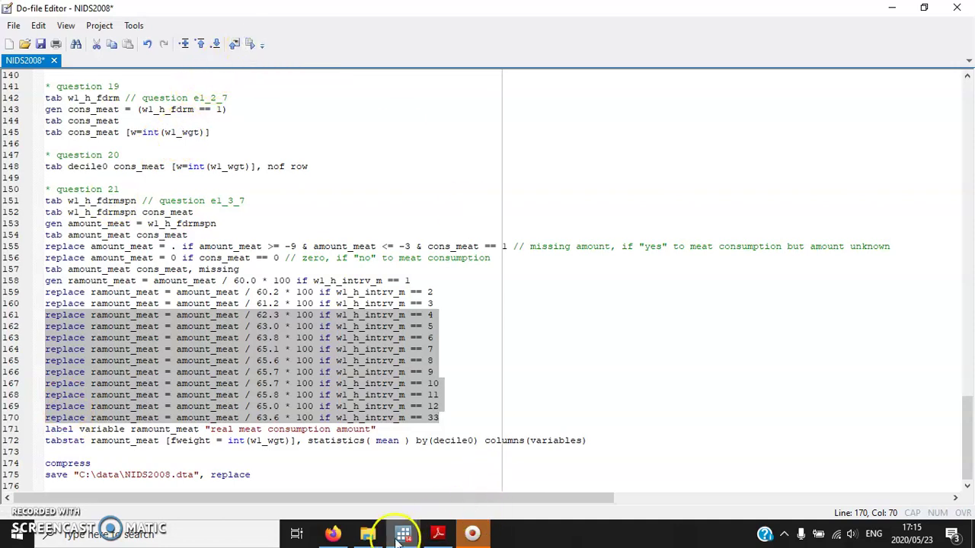
Step: Return to the main Stata window and label the variable ramount_meat "real meat consumption amount"
mouse_move(397, 538)
click(327, 496)
text(label variable )
text(ramonount_meat )
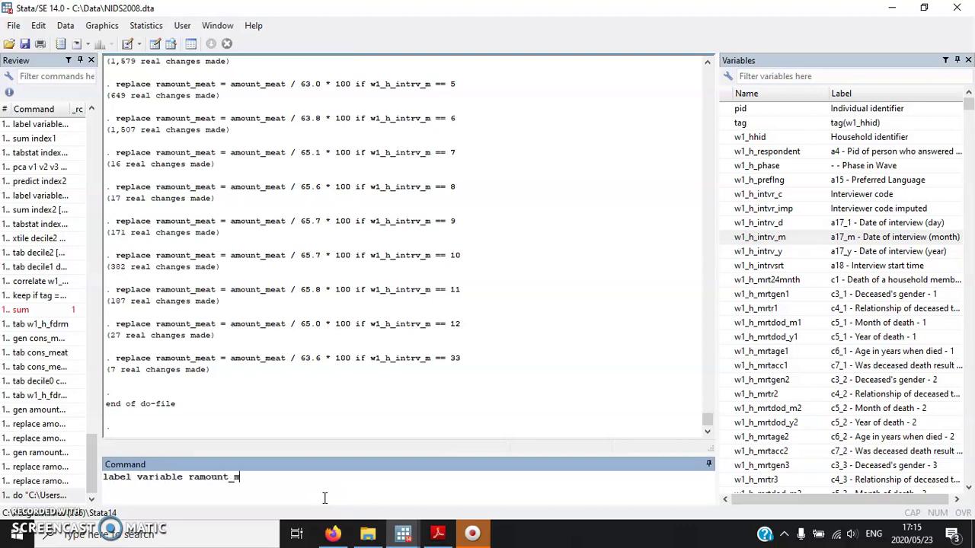
text("real meat consumption amount)
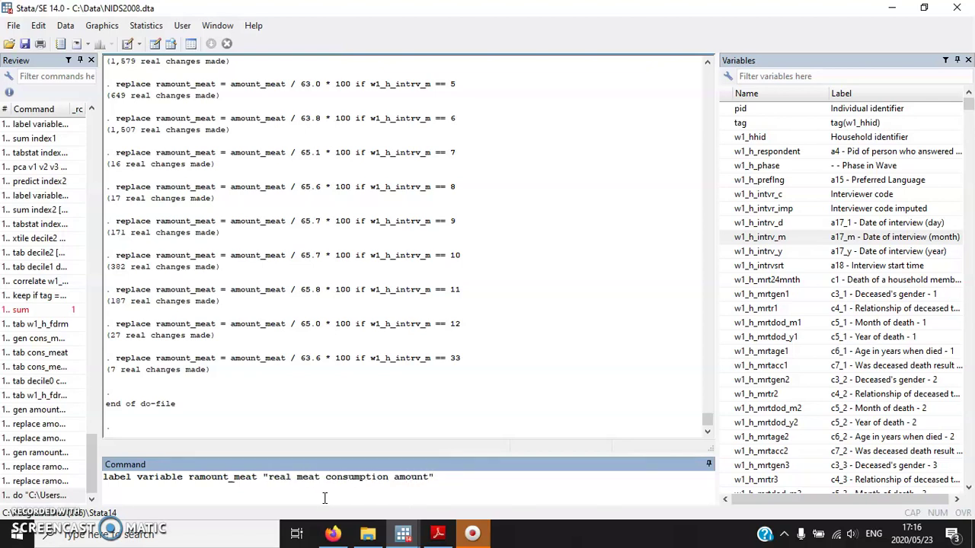
text(")
key(Return)
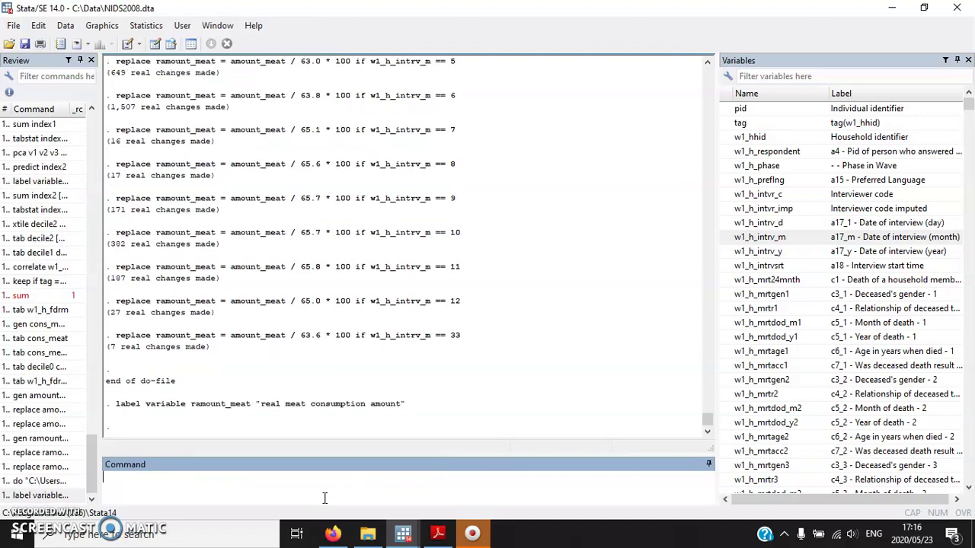
Step: Open the compact table of summary statistics dialog (tabstat) and set its variable to ramount_meat in place of index2
click(149, 28)
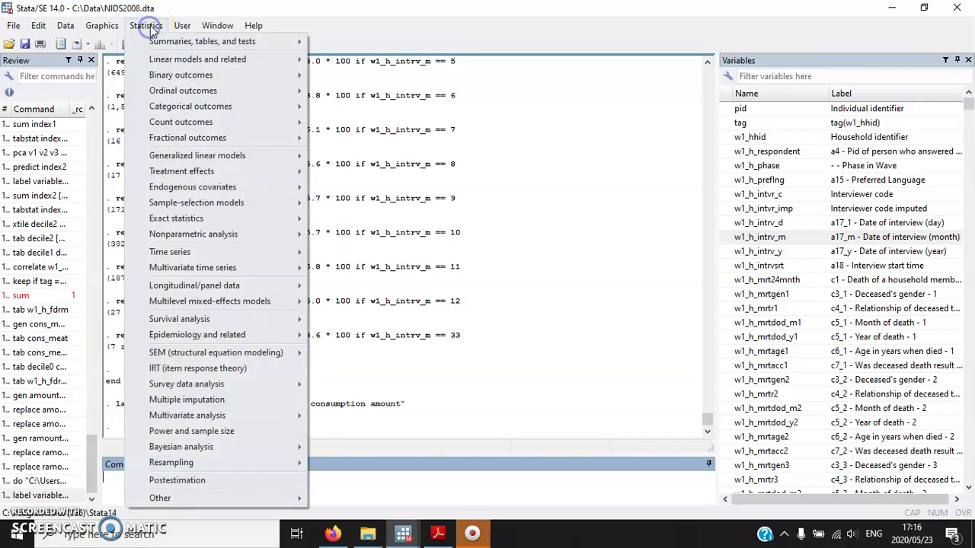
mouse_move(169, 43)
click(149, 27)
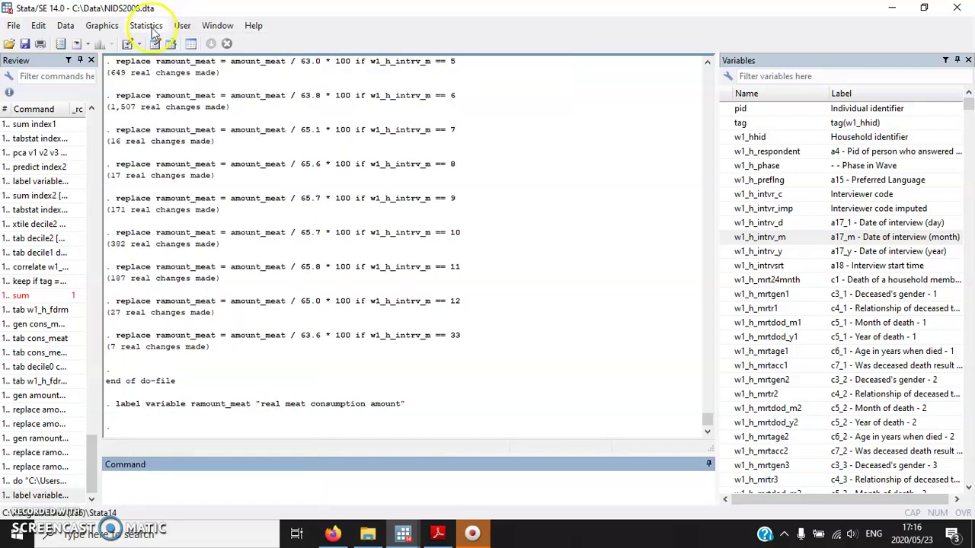
click(149, 27)
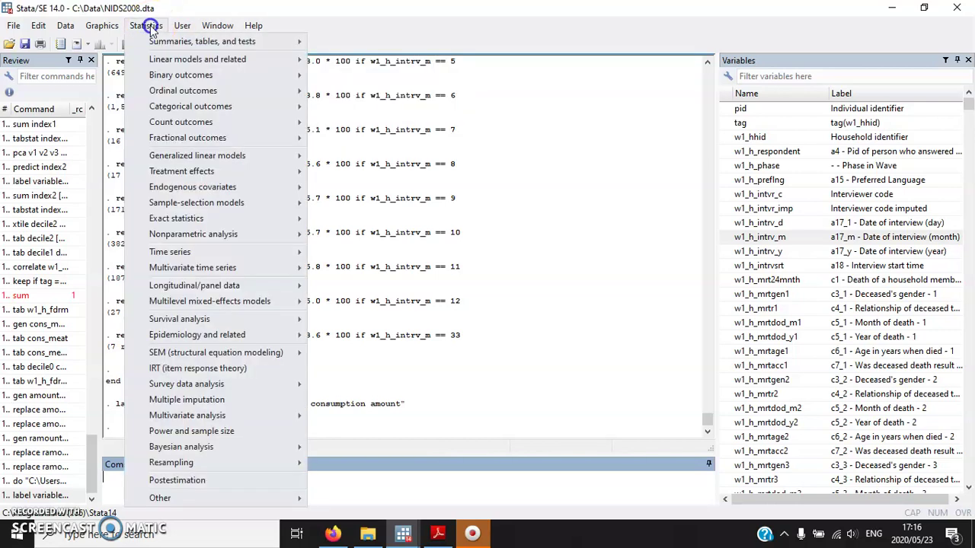
mouse_move(175, 41)
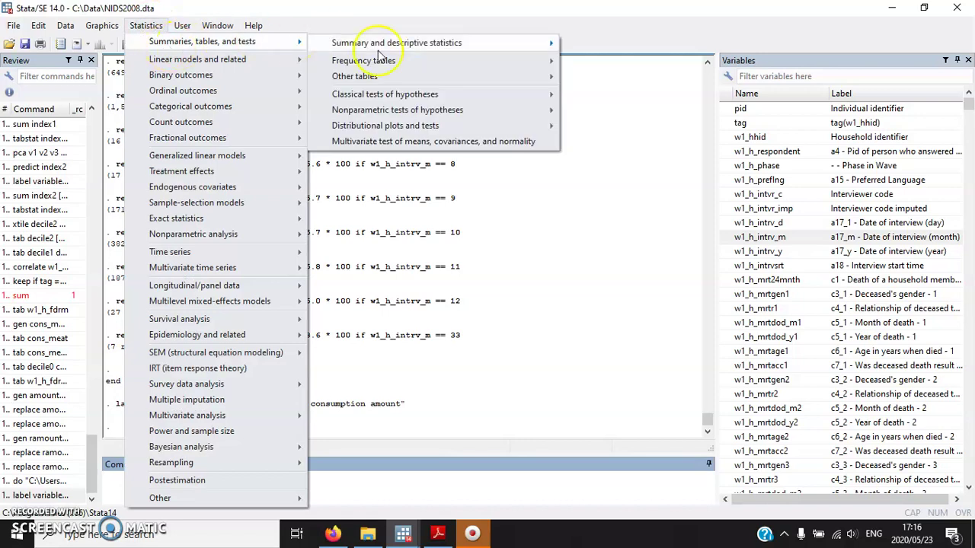
mouse_move(390, 79)
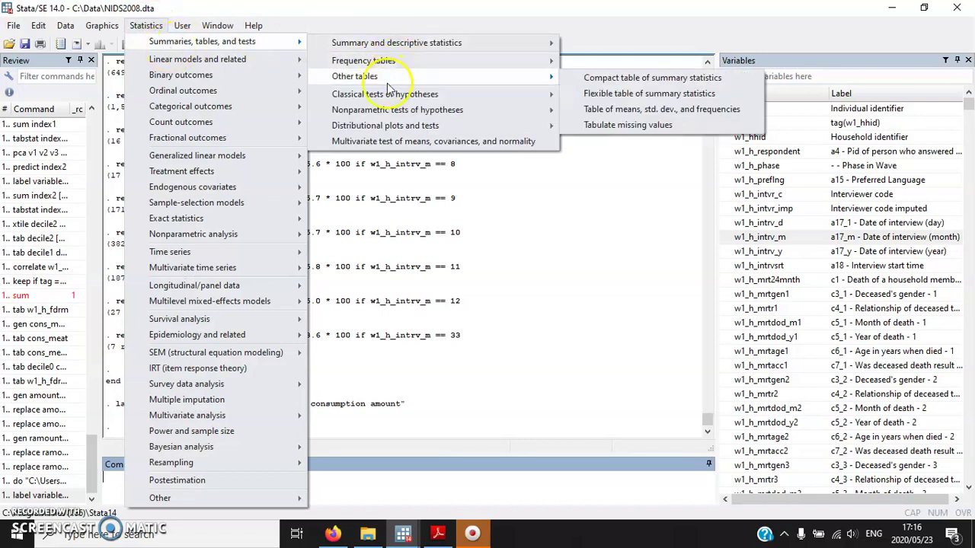
click(699, 79)
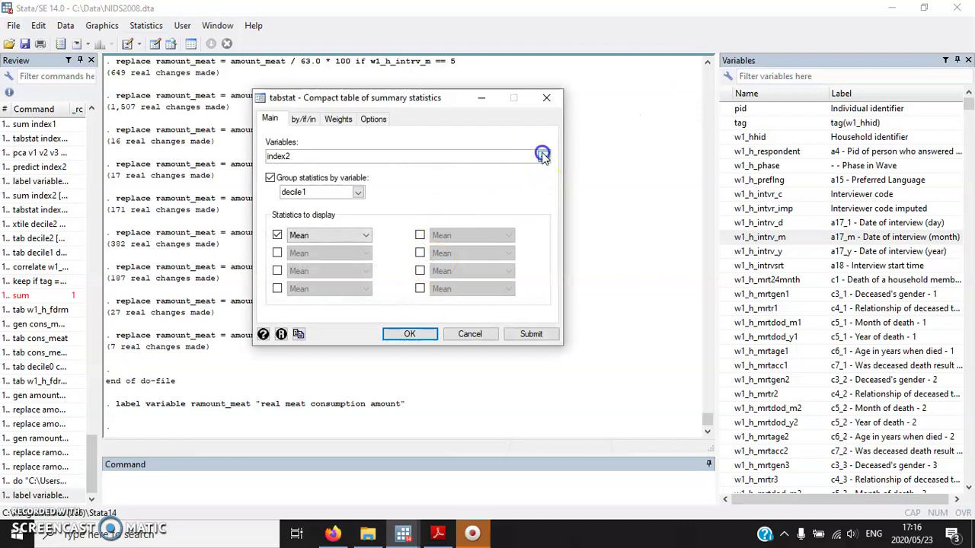
click(543, 155)
click(322, 155)
key(BackSpace)
key(BackSpace)
key(BackSpace)
key(BackSpace)
key(BackSpace)
key(BackSpace)
click(543, 156)
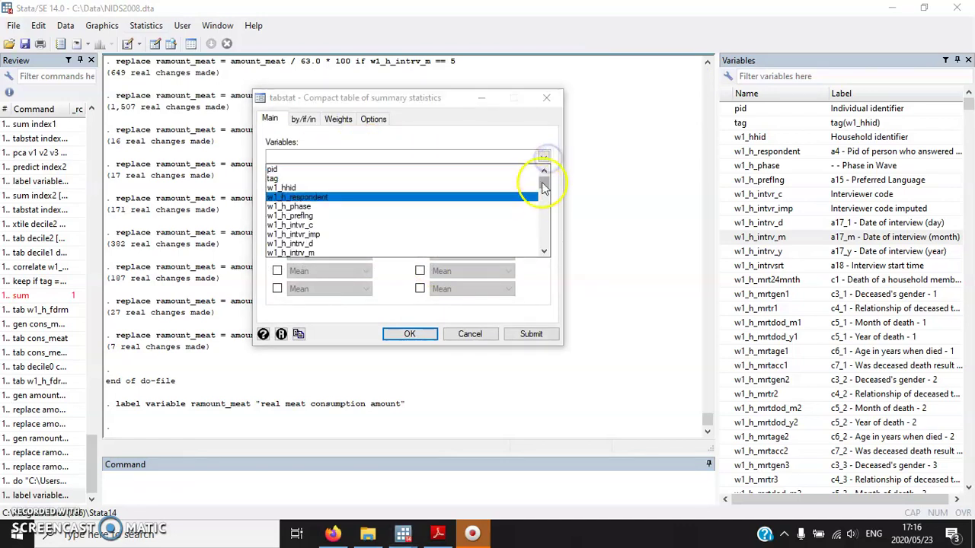
drag(544, 187, 544, 251)
click(301, 254)
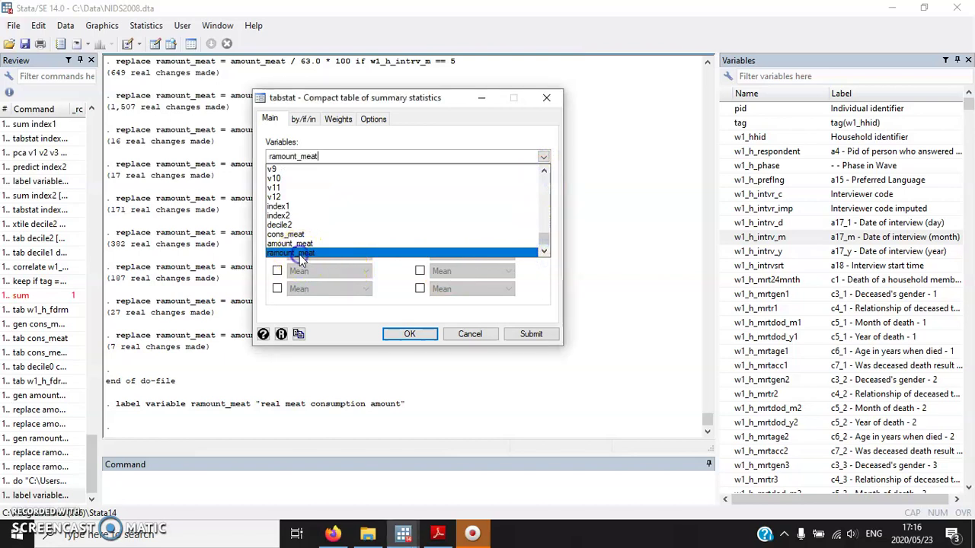
click(337, 136)
Step: Group the mean by decile0, check the int(w1_wgt) frequency weight, and produce the summary table
click(319, 192)
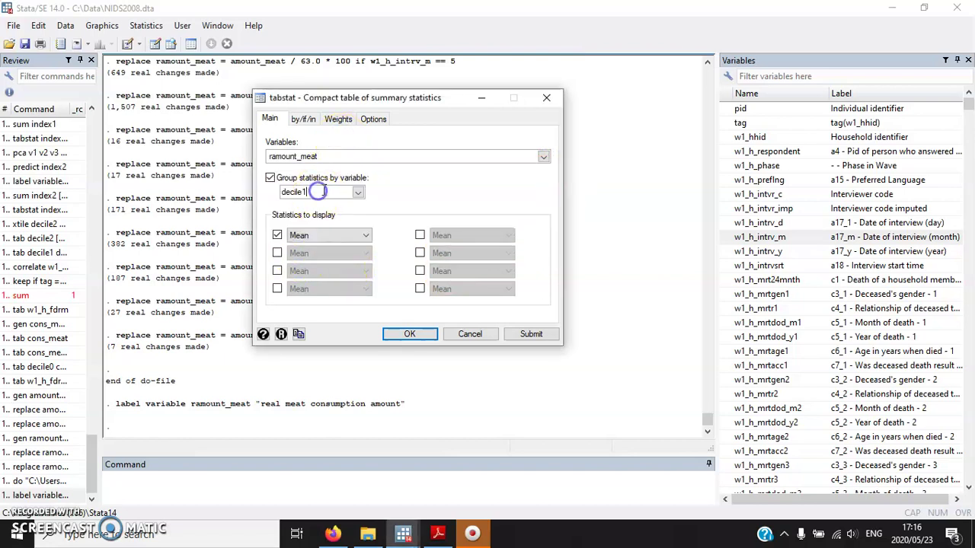
key(BackSpace)
text(0)
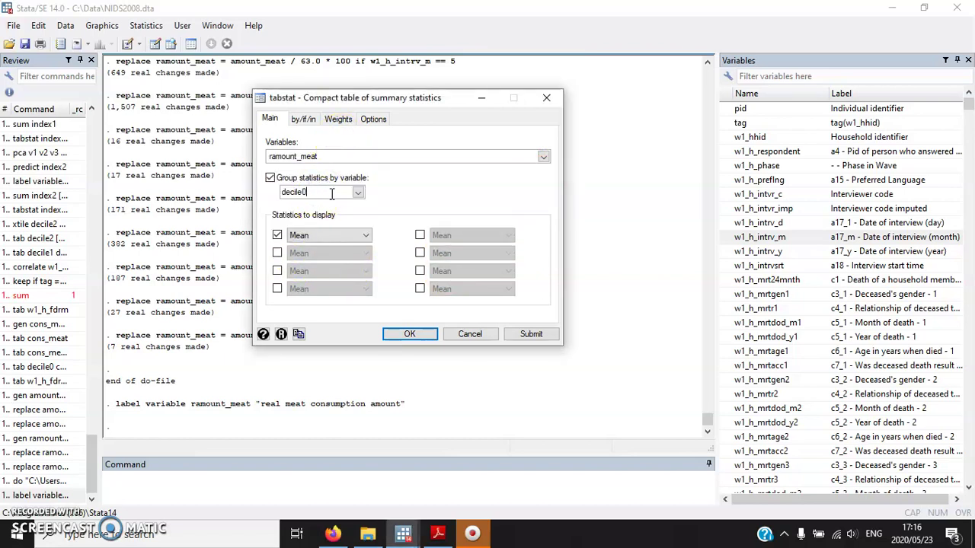
click(338, 118)
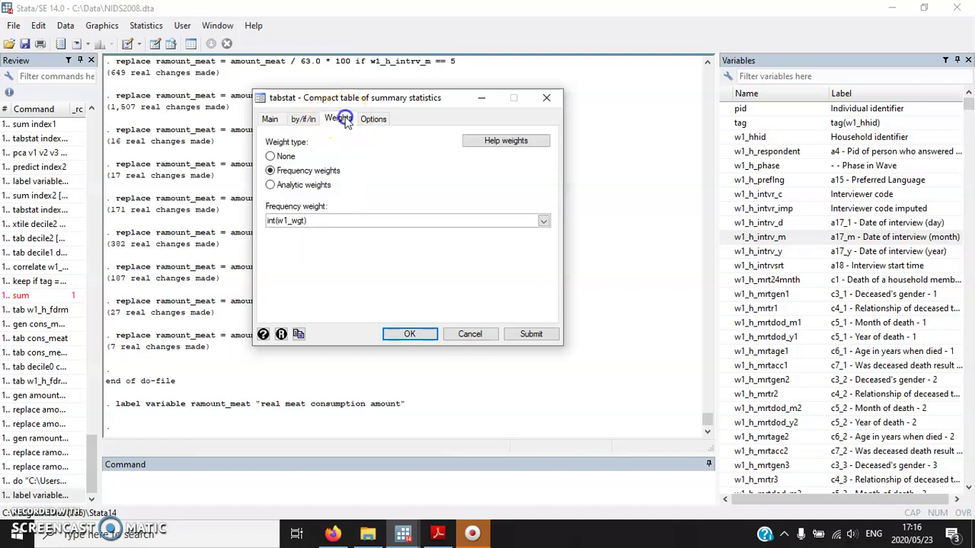
double_click(281, 222)
click(281, 222)
click(270, 119)
click(409, 333)
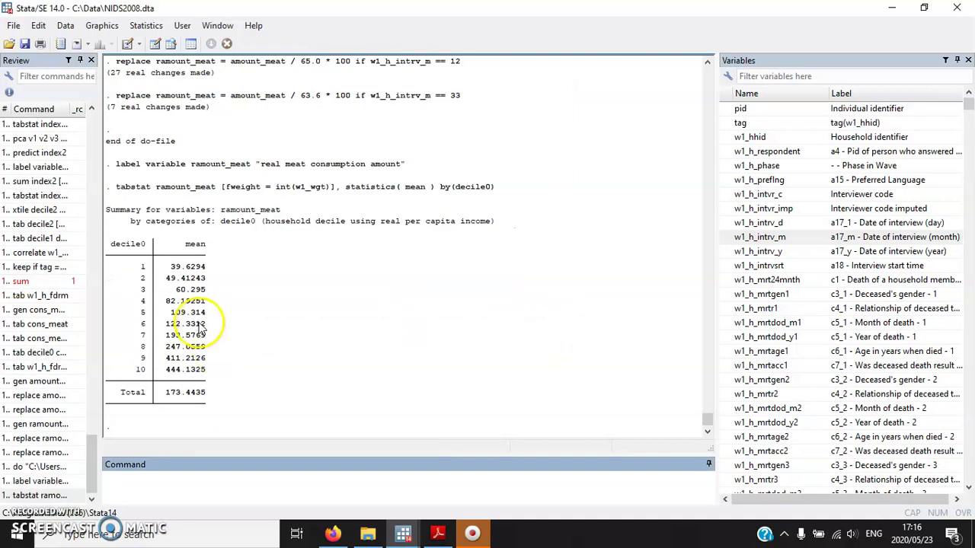
Step: Compare the mean real meat spending across the income deciles, focusing on the tenth decile
drag(176, 268, 219, 370)
click(218, 371)
drag(139, 371, 164, 373)
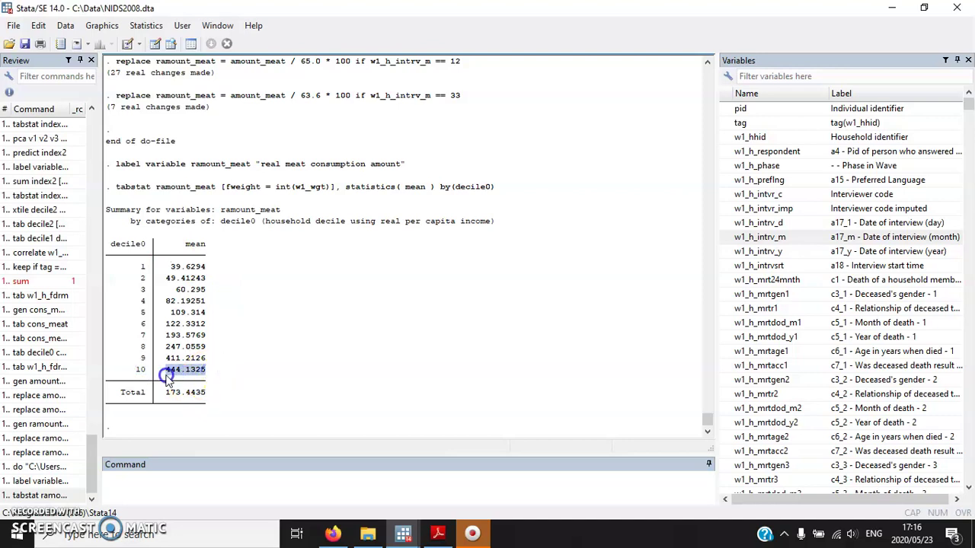
click(239, 370)
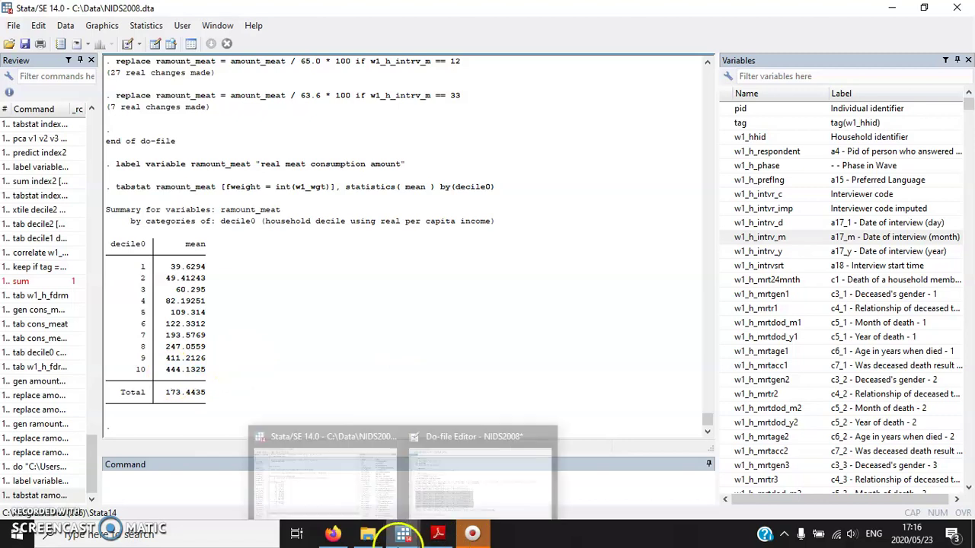
click(396, 536)
click(438, 534)
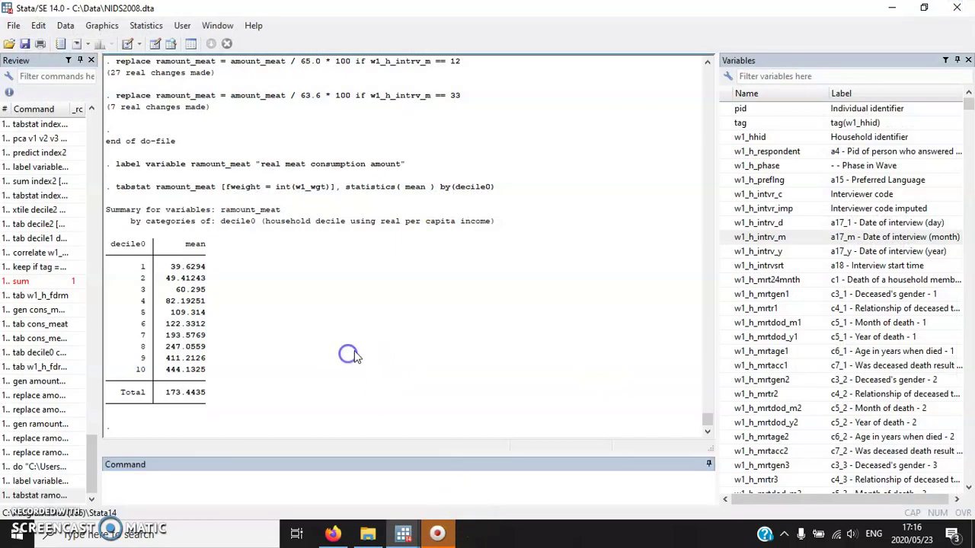
Step: Find the compress command near the end of the NIDS2008 do-file, and close the do-file without saving its changes
click(330, 492)
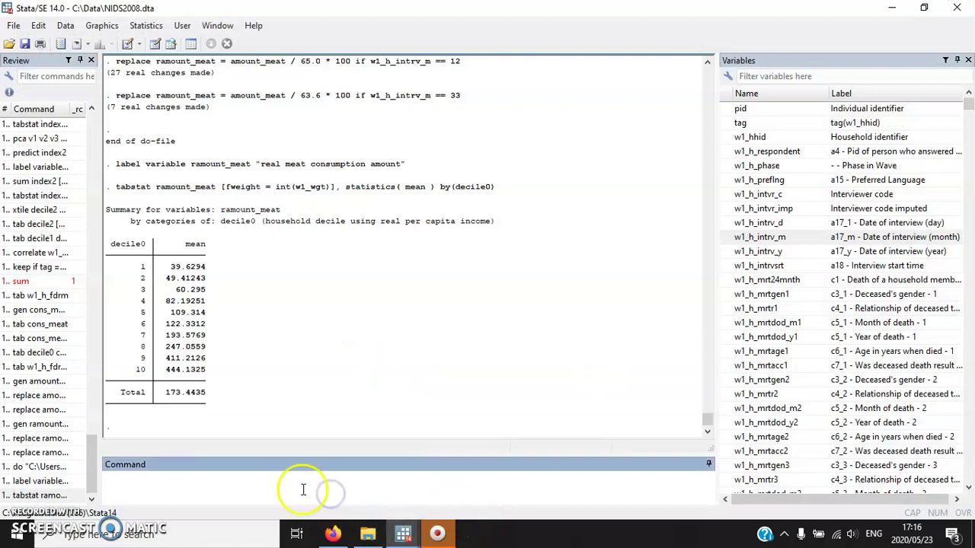
mouse_move(403, 533)
click(403, 430)
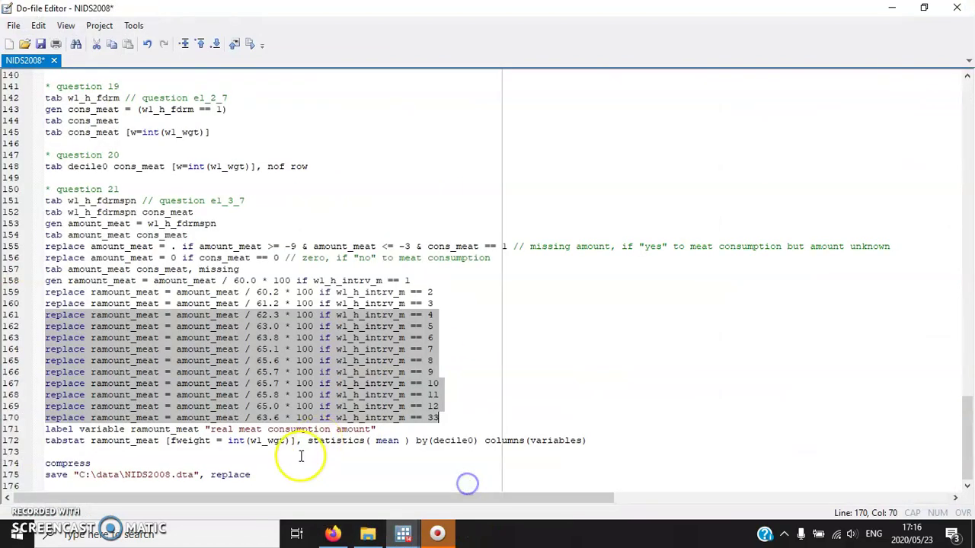
click(44, 467)
double_click(44, 467)
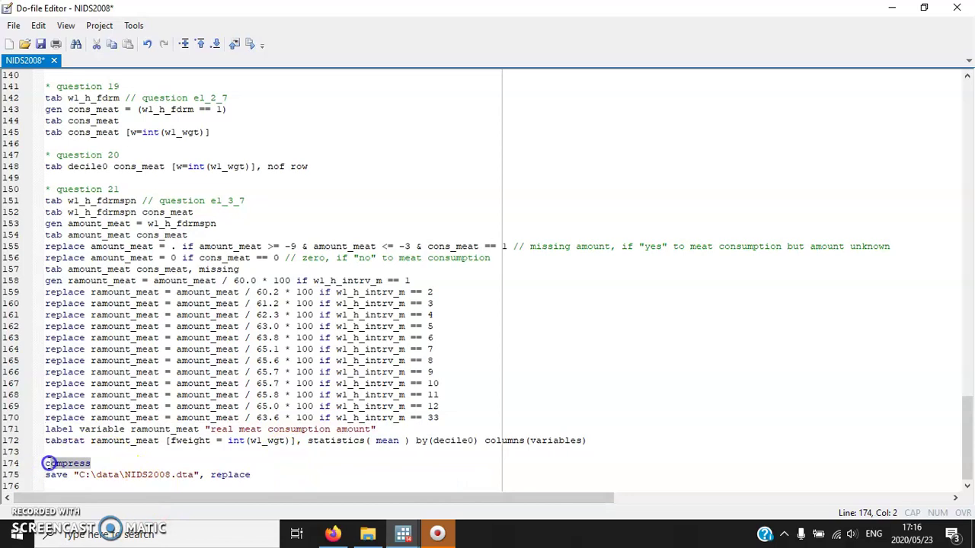
click(134, 467)
drag(109, 467, 39, 466)
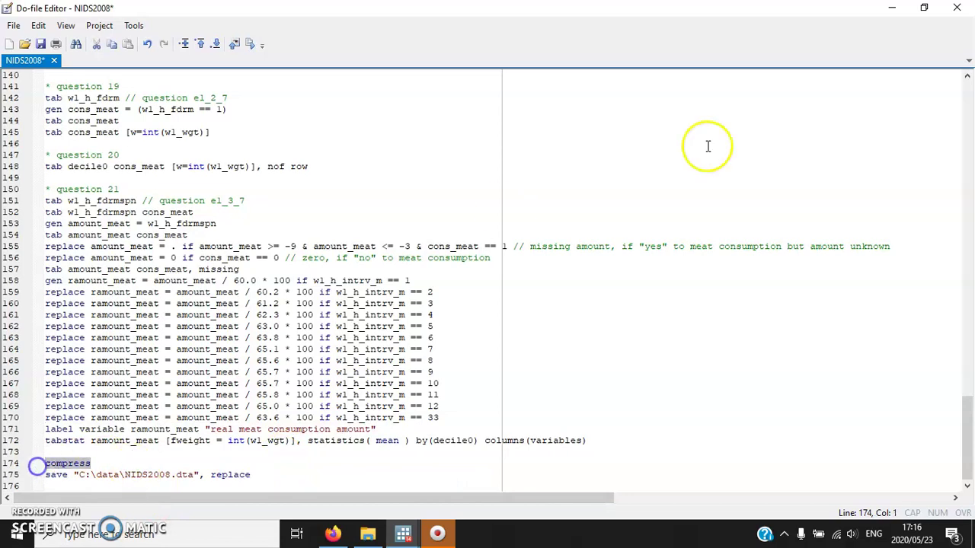
click(957, 8)
click(525, 305)
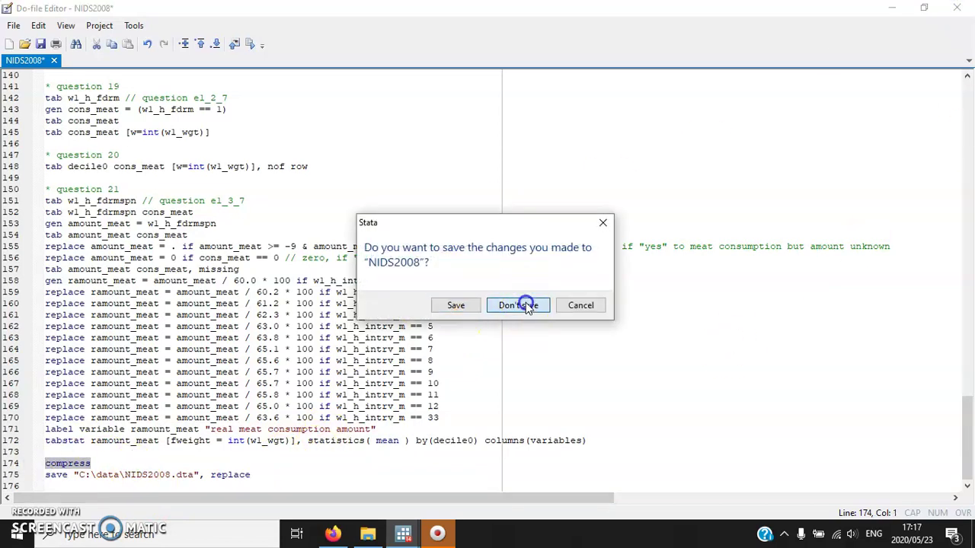
Step: Run compress on the dataset and page through its output to the end
text(compress)
key(Return)
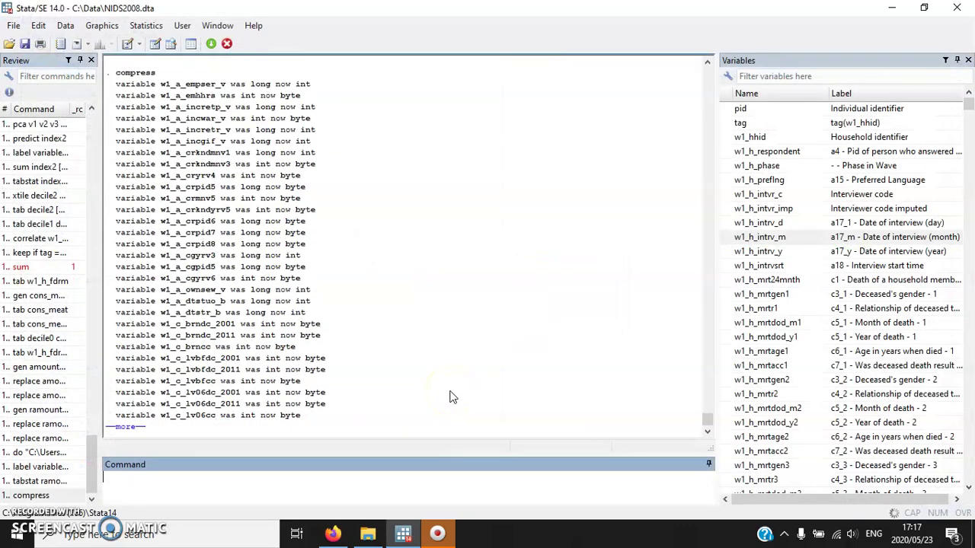
key(space)
key(space)
key(space)
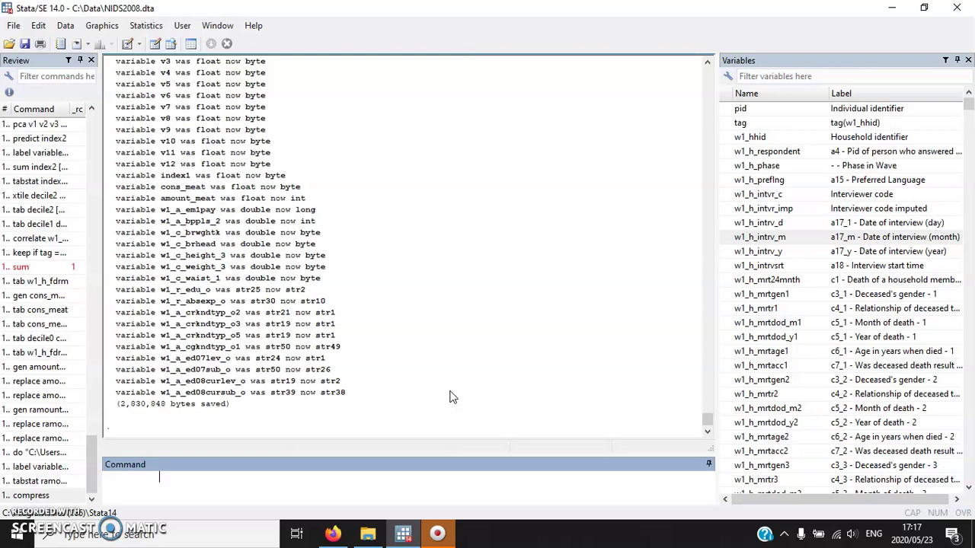
Step: Save the compressed dataset, replacing the existing C:\Data\NIDS2008.dta
click(14, 25)
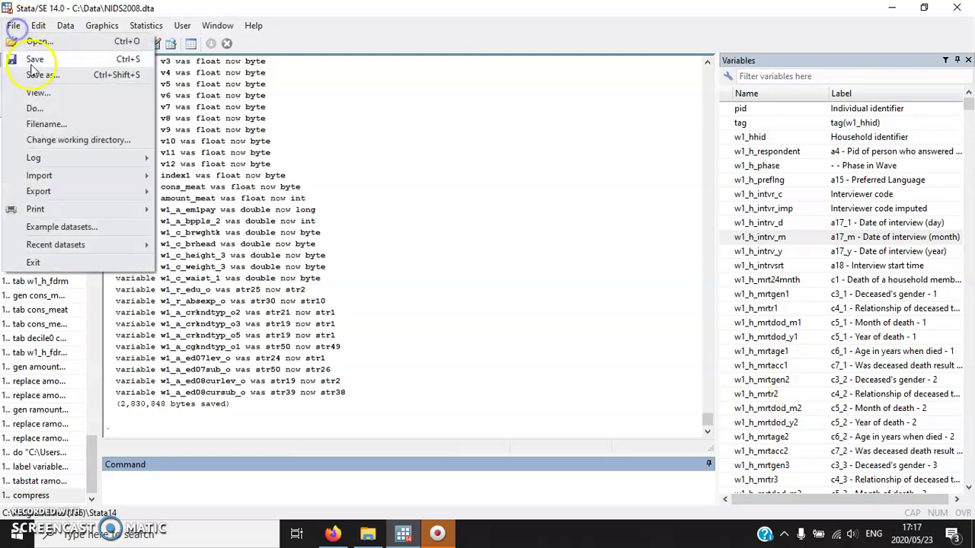
click(25, 43)
click(25, 44)
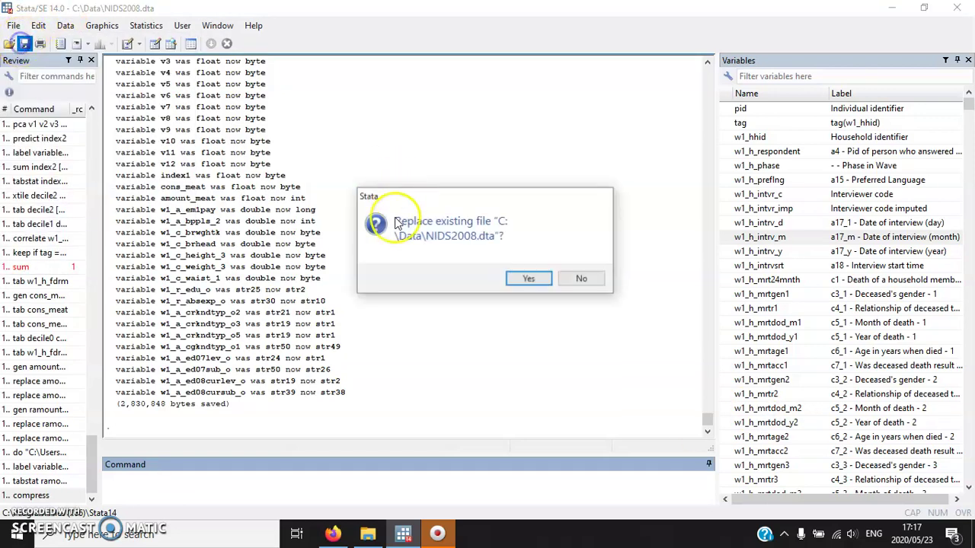
click(531, 279)
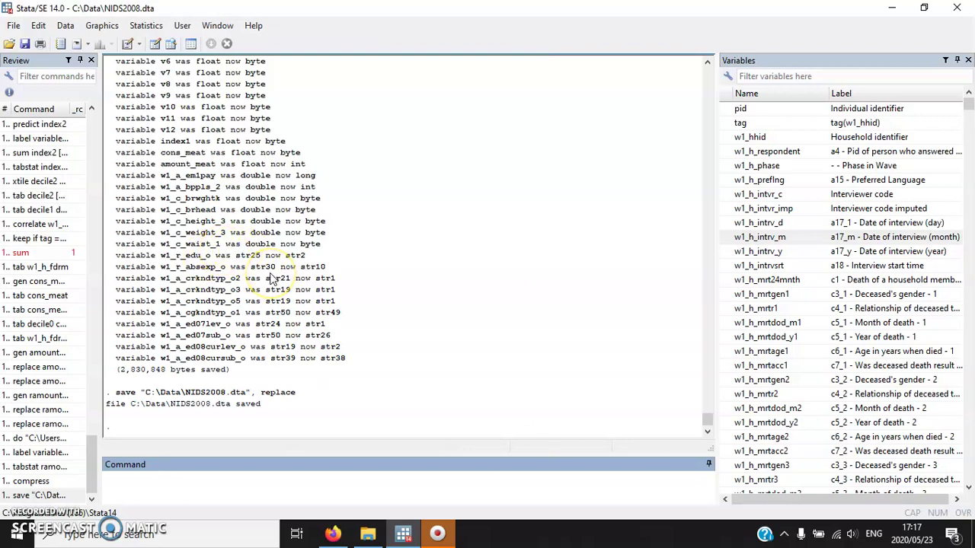
Step: Save a copy of the dataset in the Data folder under the name NIDS2008_household
click(13, 29)
click(31, 76)
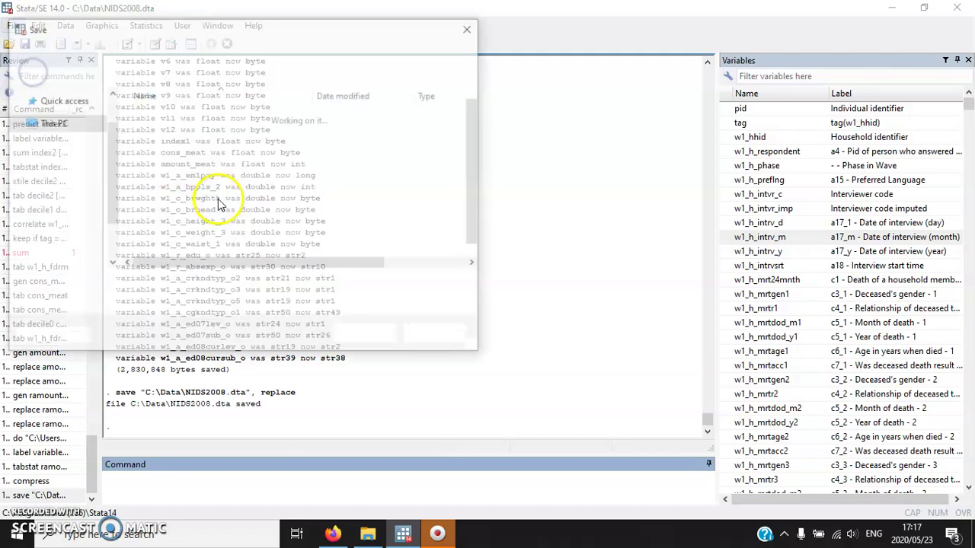
click(186, 220)
click(165, 284)
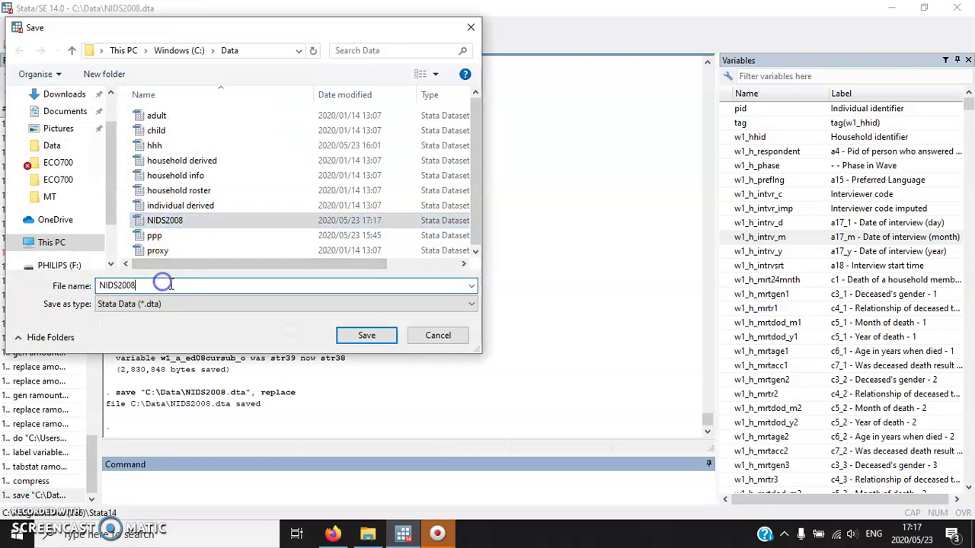
text(_)
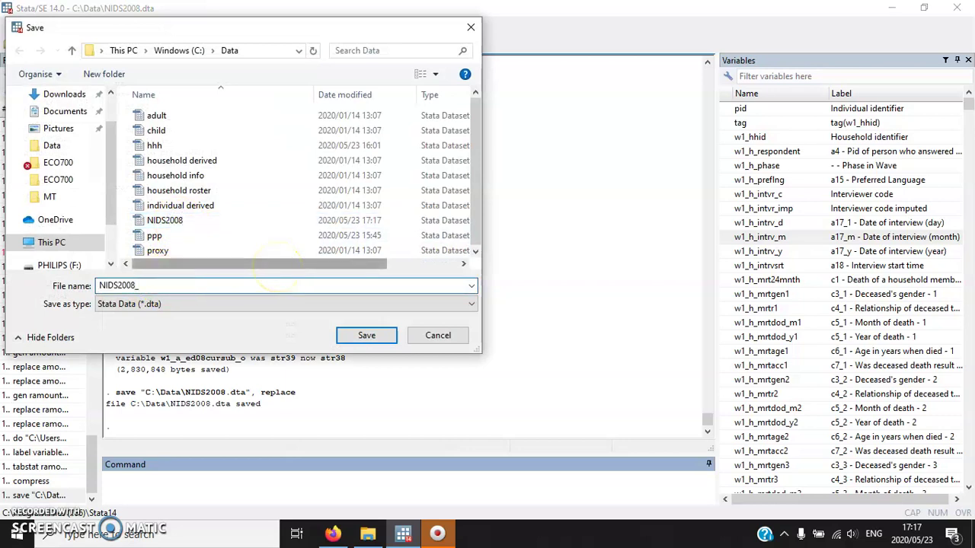
text(hhold)
key(BackSpace)
key(BackSpace)
key(BackSpace)
key(BackSpace)
text(ousehold)
click(366, 335)
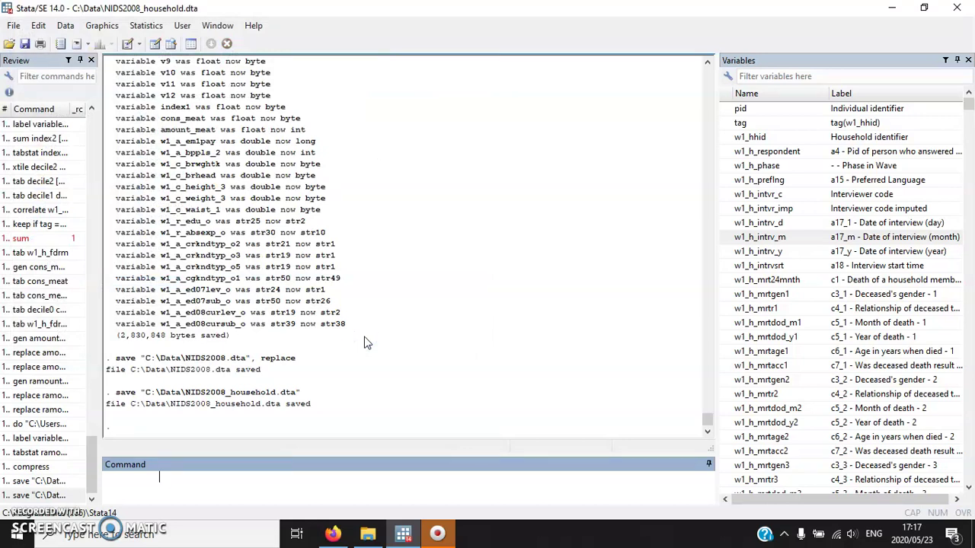
mouse_move(967, 104)
mouse_down()
mouse_move(971, 488)
mouse_move(969, 85)
mouse_up()
click(359, 257)
click(365, 473)
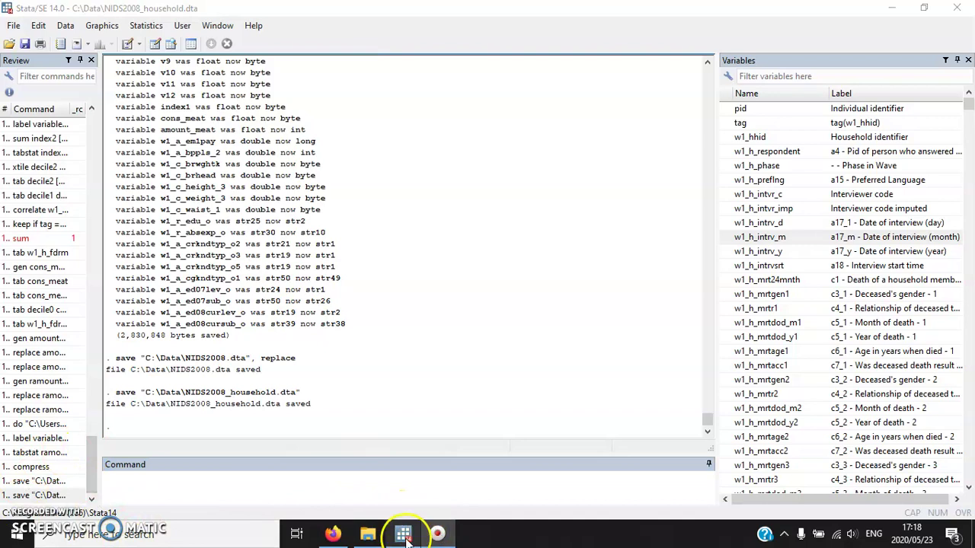
Step: Enter the clear command for the dataset in memory and close Stata
click(248, 487)
text(clear)
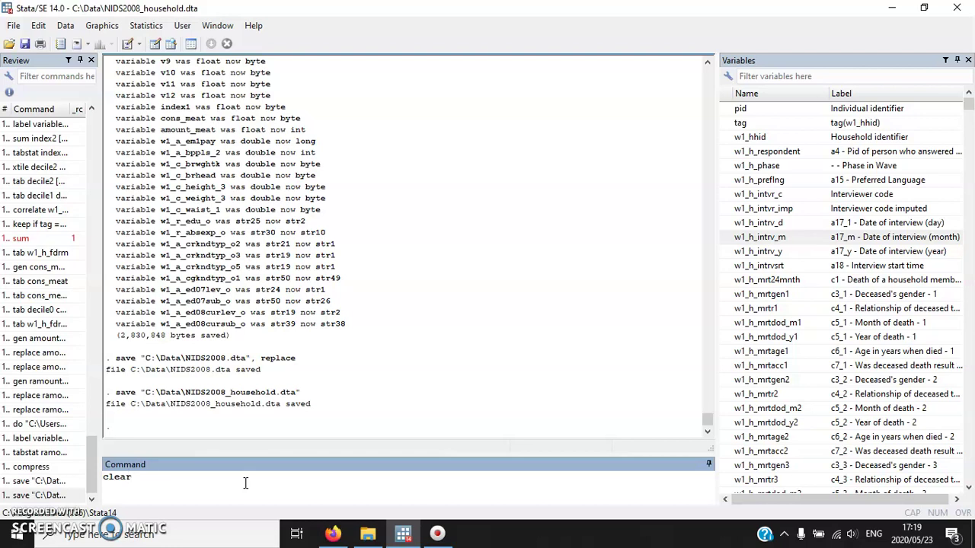
click(957, 7)
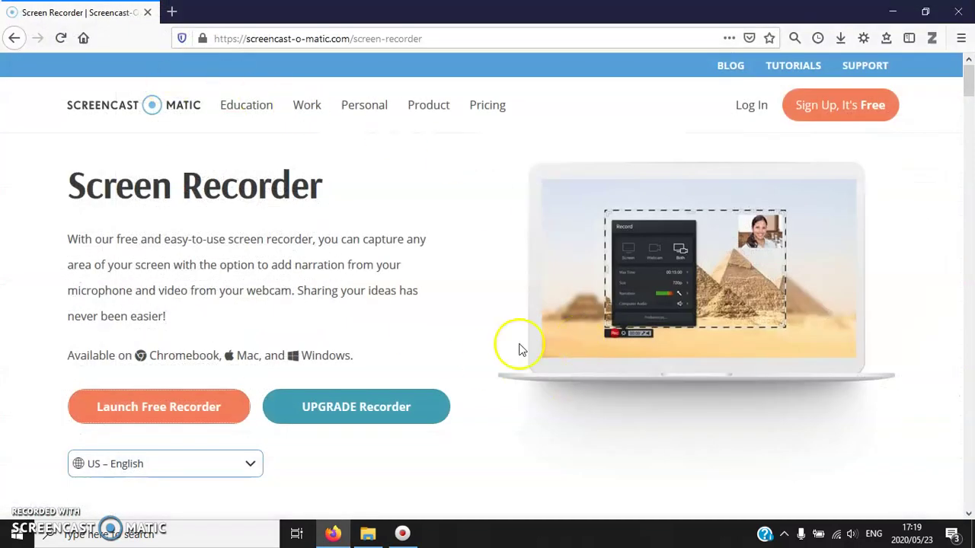
Step: Switch to File Explorer, browse to the Pictures folder under This PC, and select the Saved Pictures folder
click(367, 535)
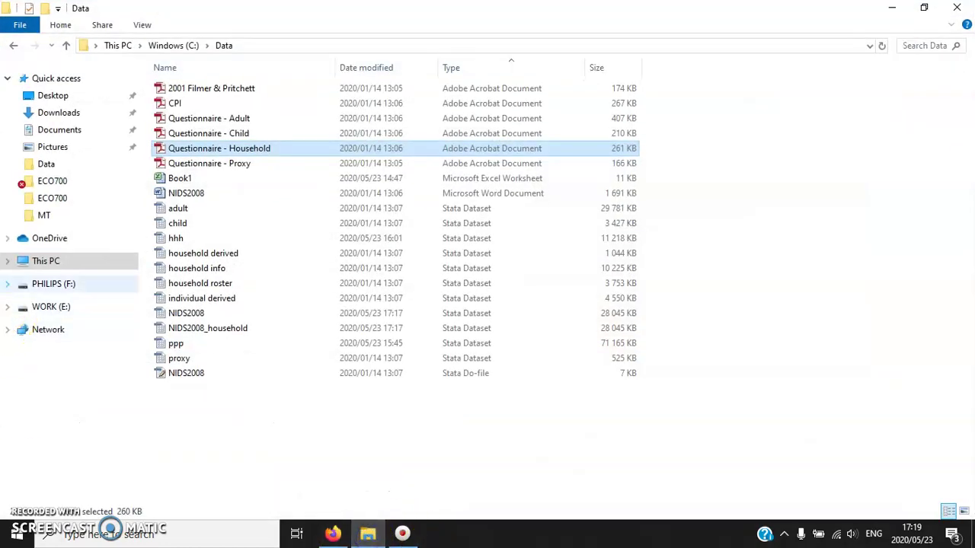
click(45, 261)
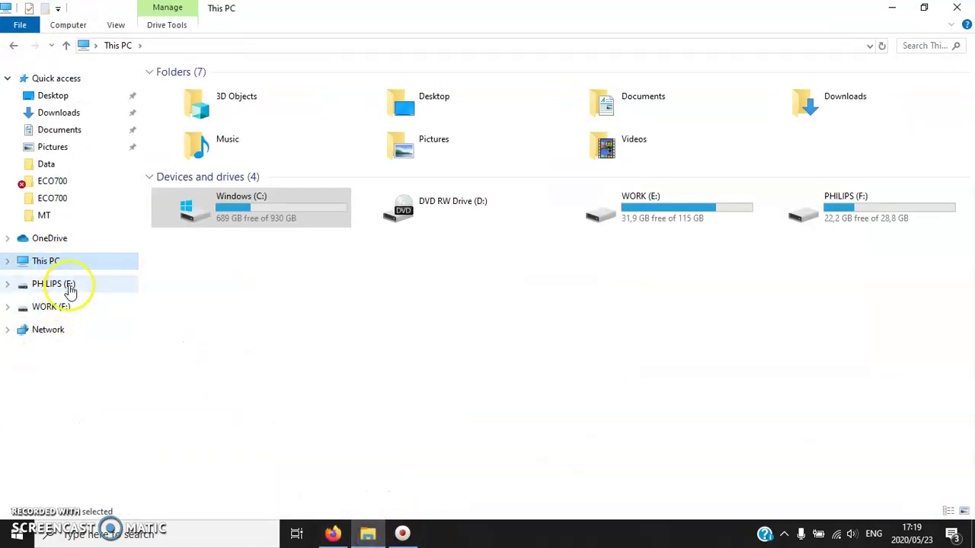
double_click(415, 145)
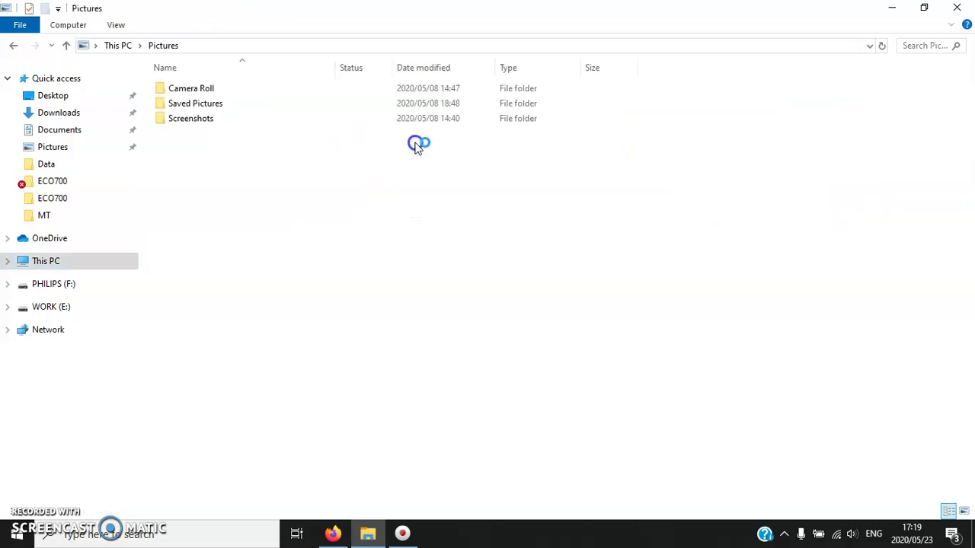
click(204, 105)
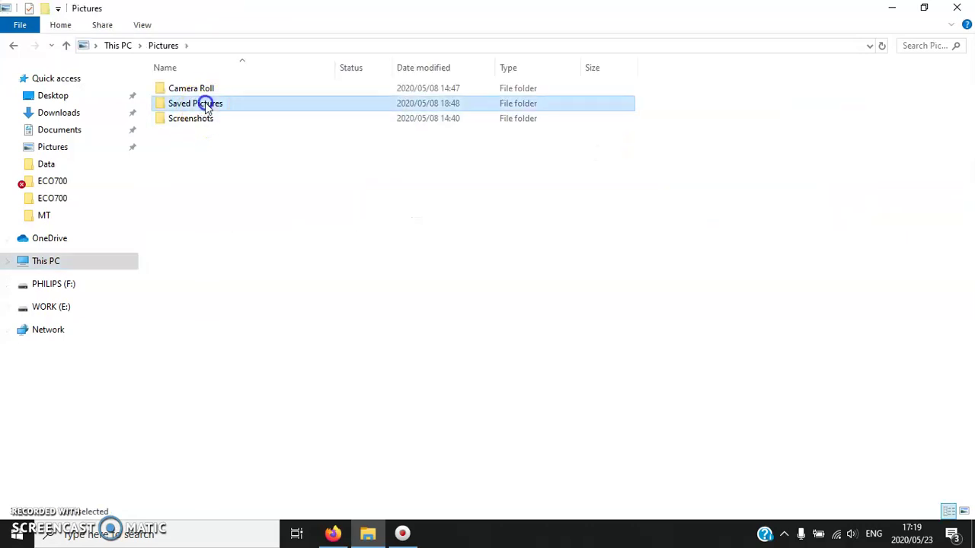